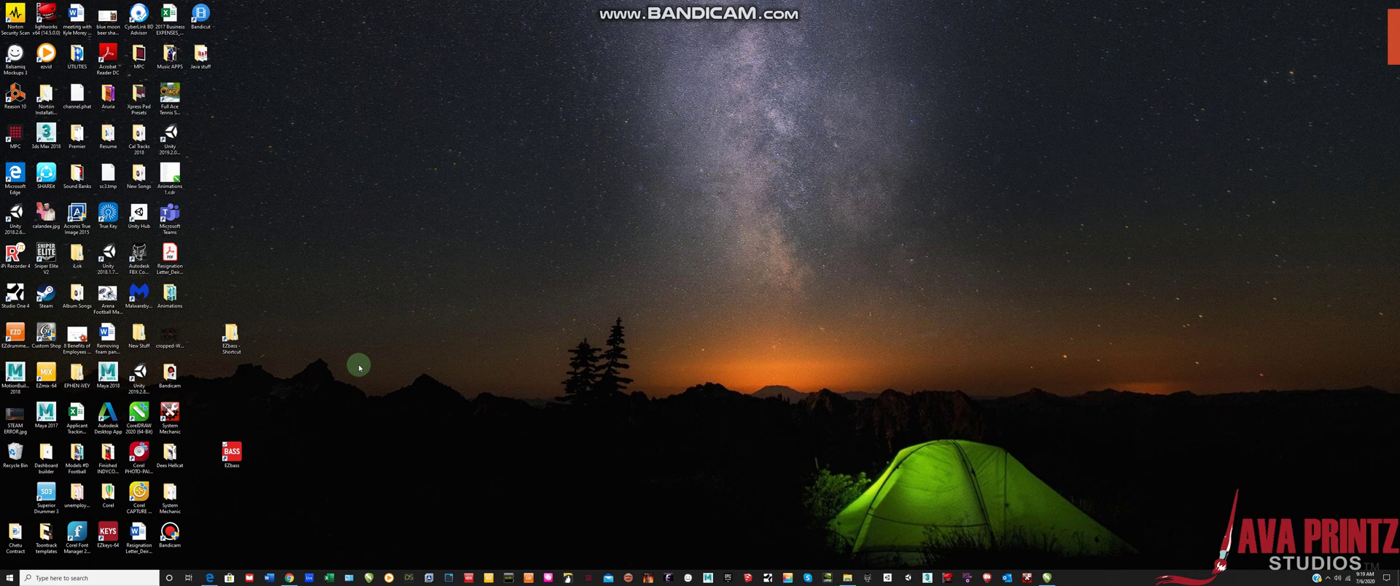
# - Open the EZbass shortcut folder, then EZB-EZbassModern, then its Graphics folder
pyautogui.click(240, 336)
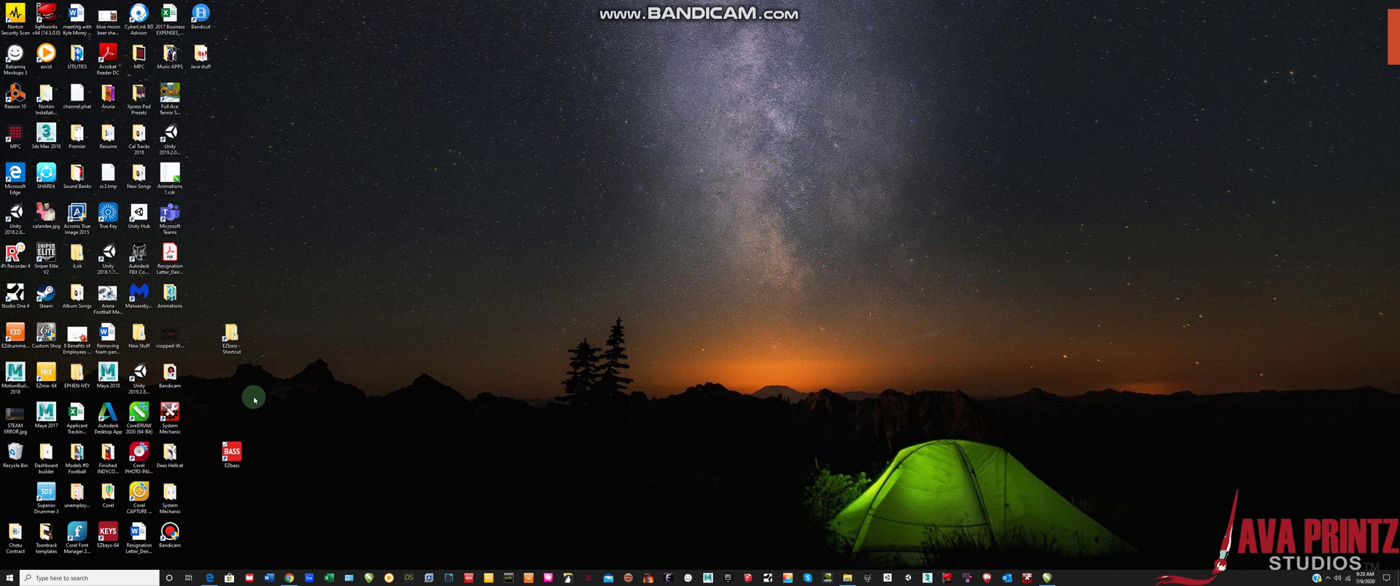
pyautogui.click(237, 453)
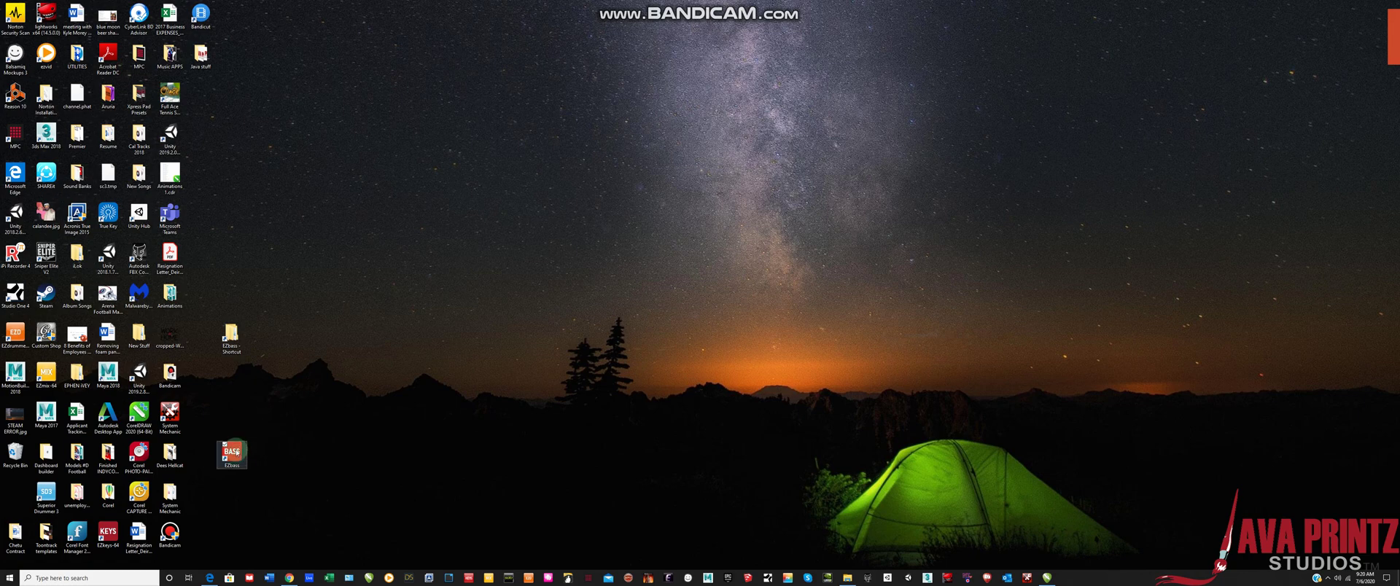
pyautogui.click(233, 337)
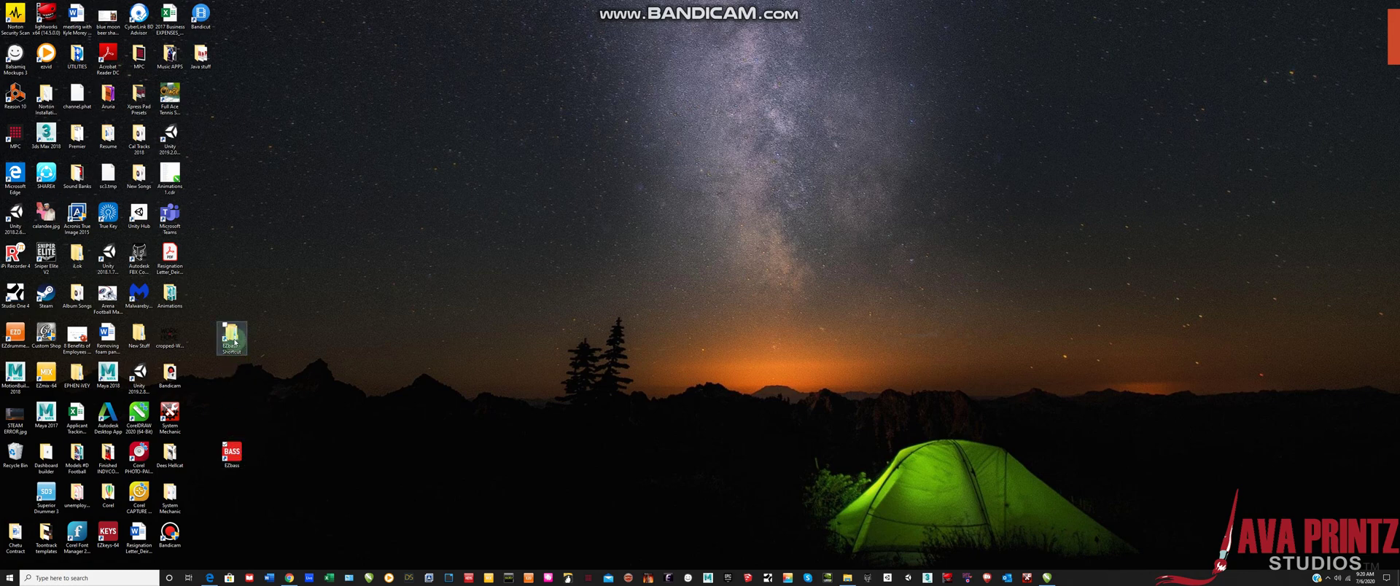
pyautogui.doubleClick(233, 339)
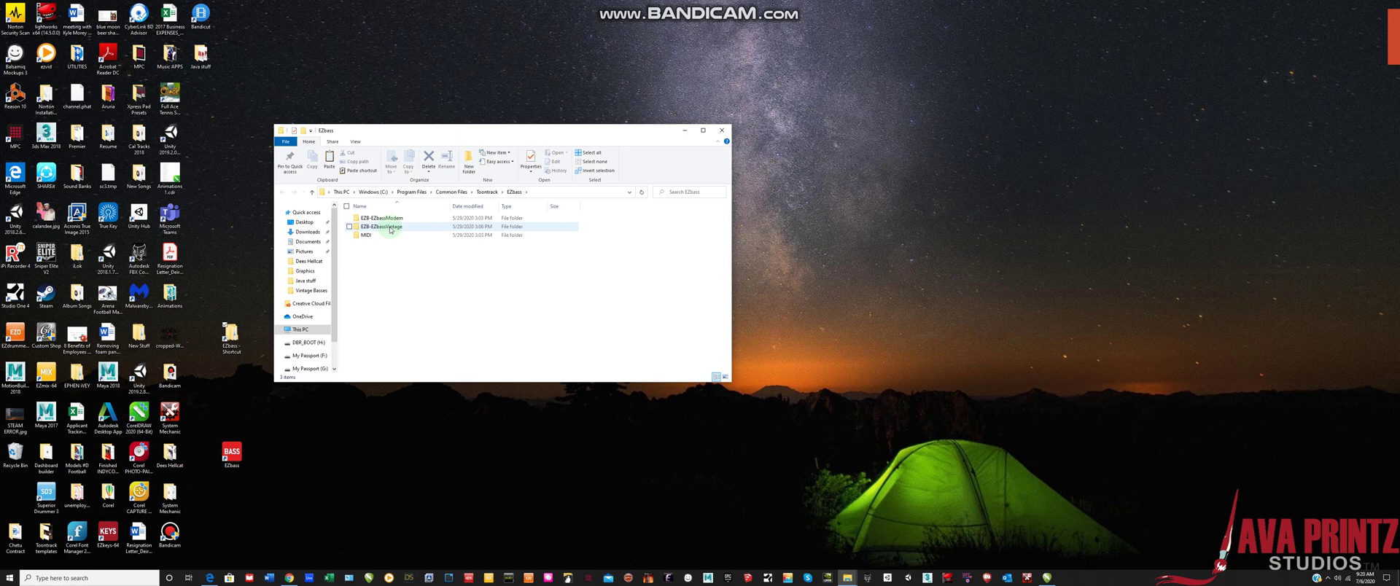
pyautogui.doubleClick(386, 218)
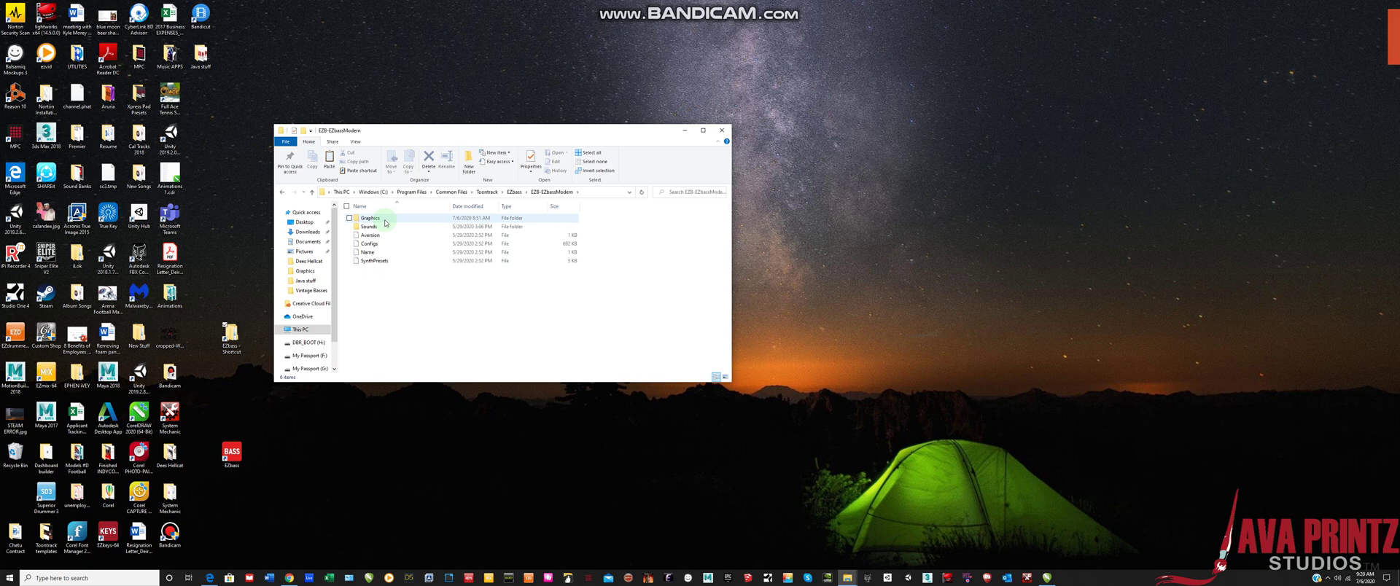
pyautogui.doubleClick(385, 221)
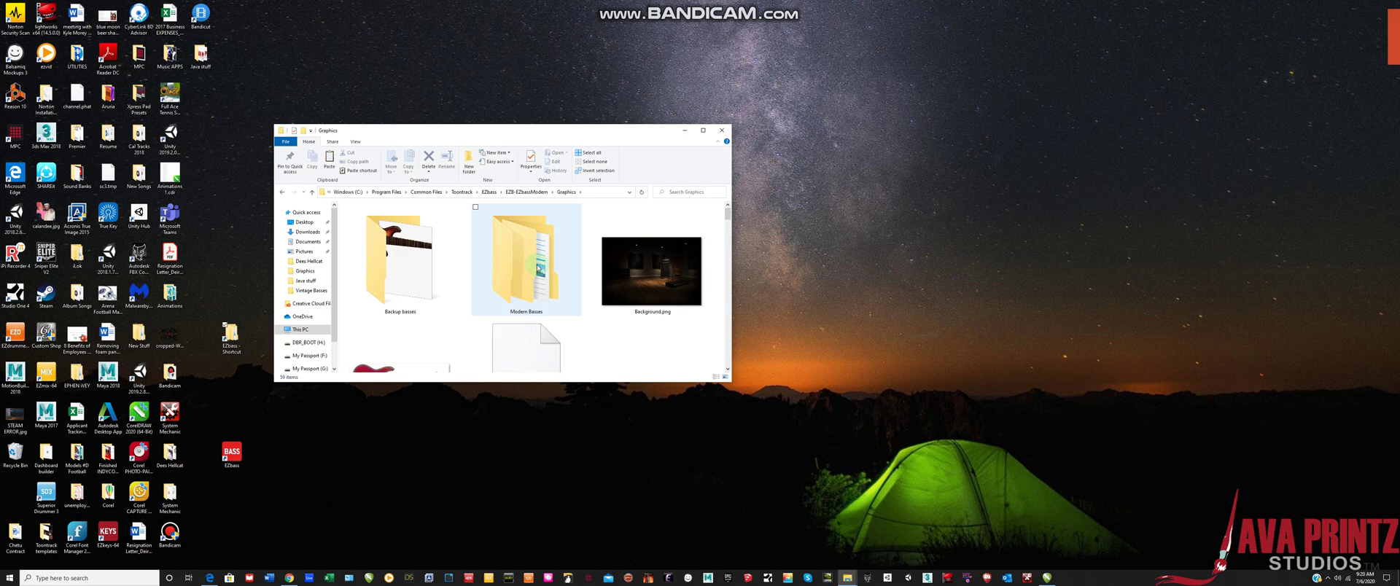
# - Scroll through the Graphics folder to look over the current red bass.png, then back up
pyautogui.scroll(-1, 537, 267)
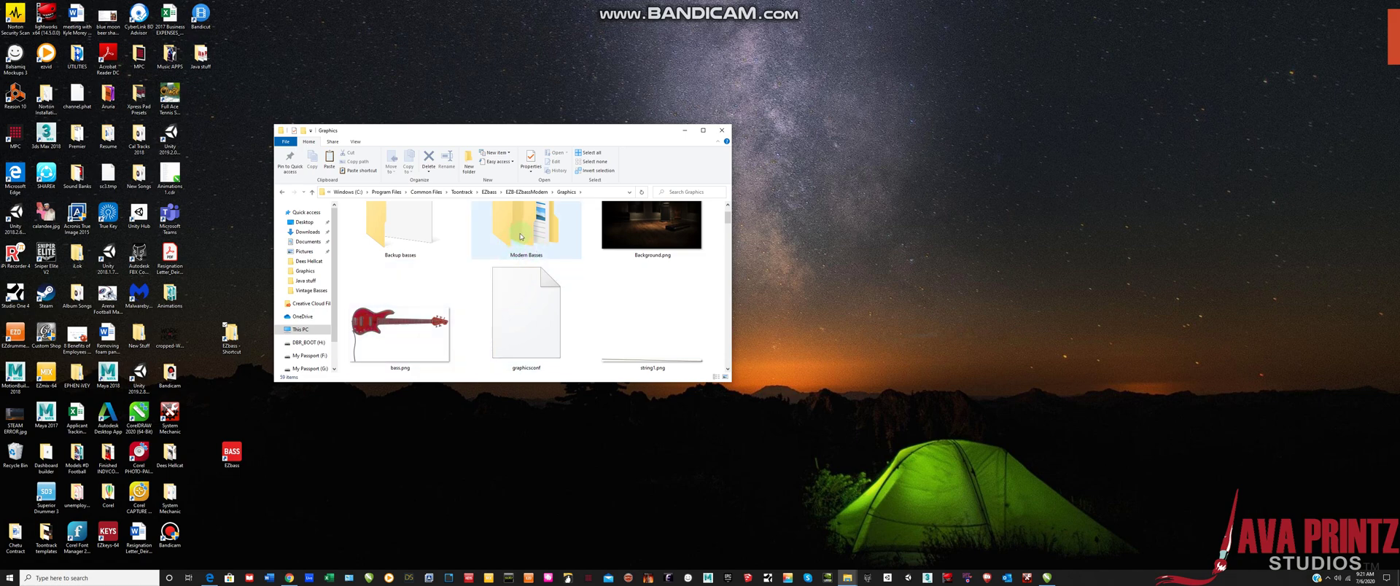
pyautogui.scroll(-1, 400, 315)
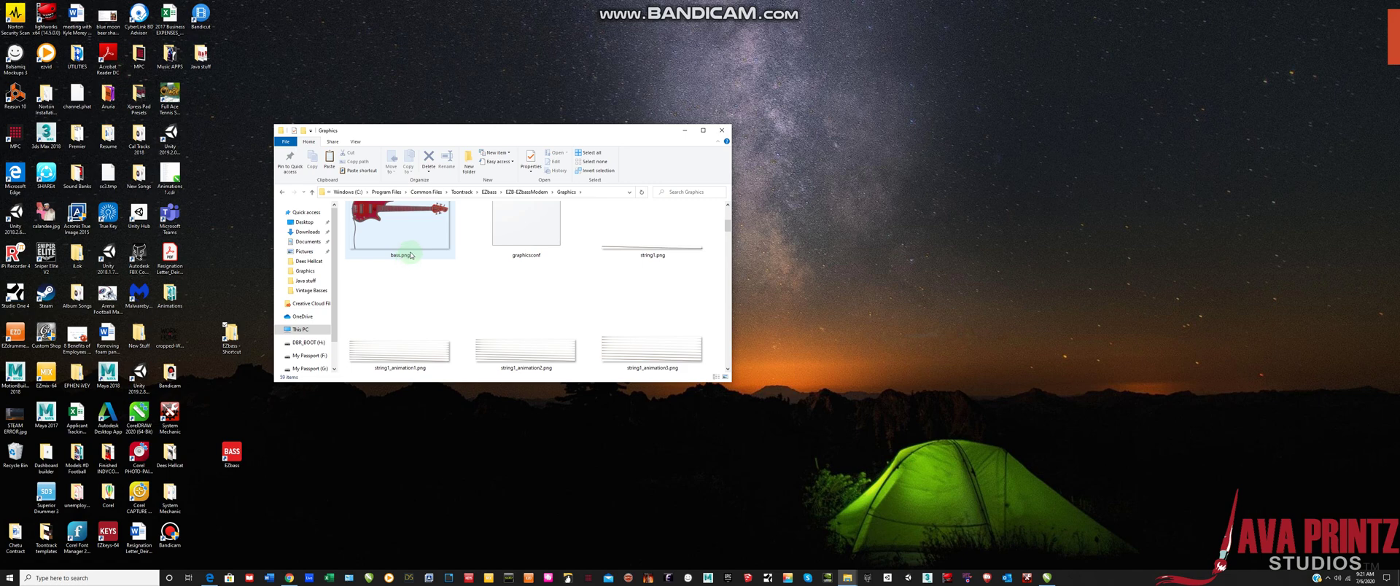
pyautogui.scroll(1, 412, 255)
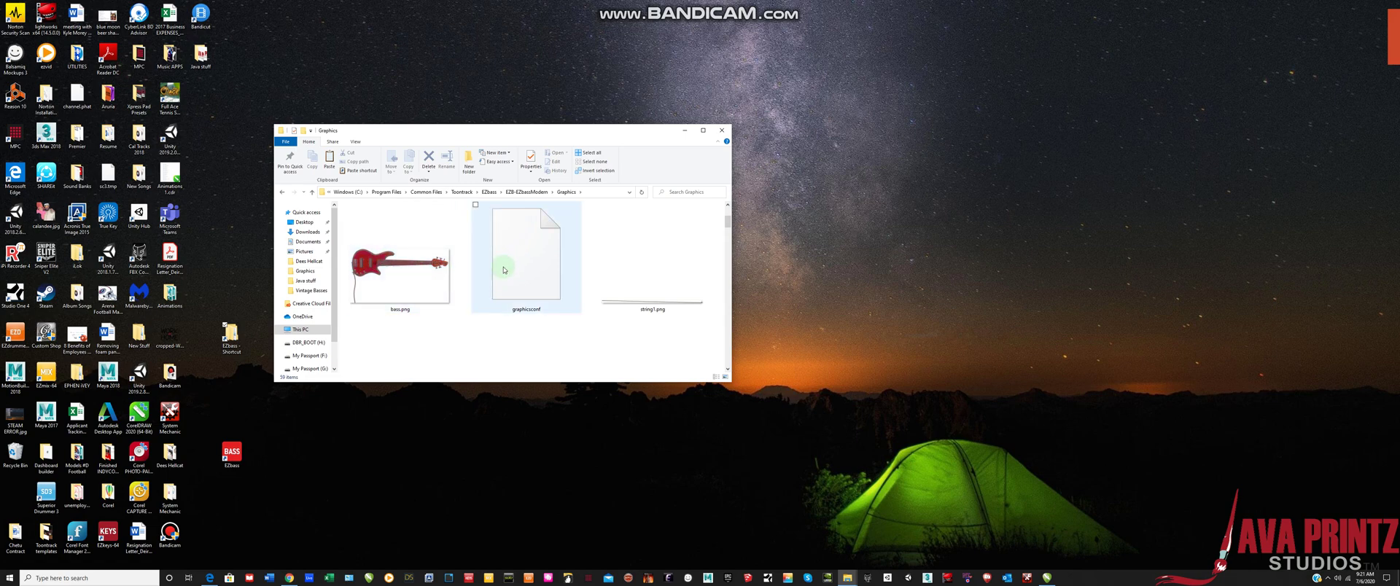
pyautogui.scroll(2, 446, 287)
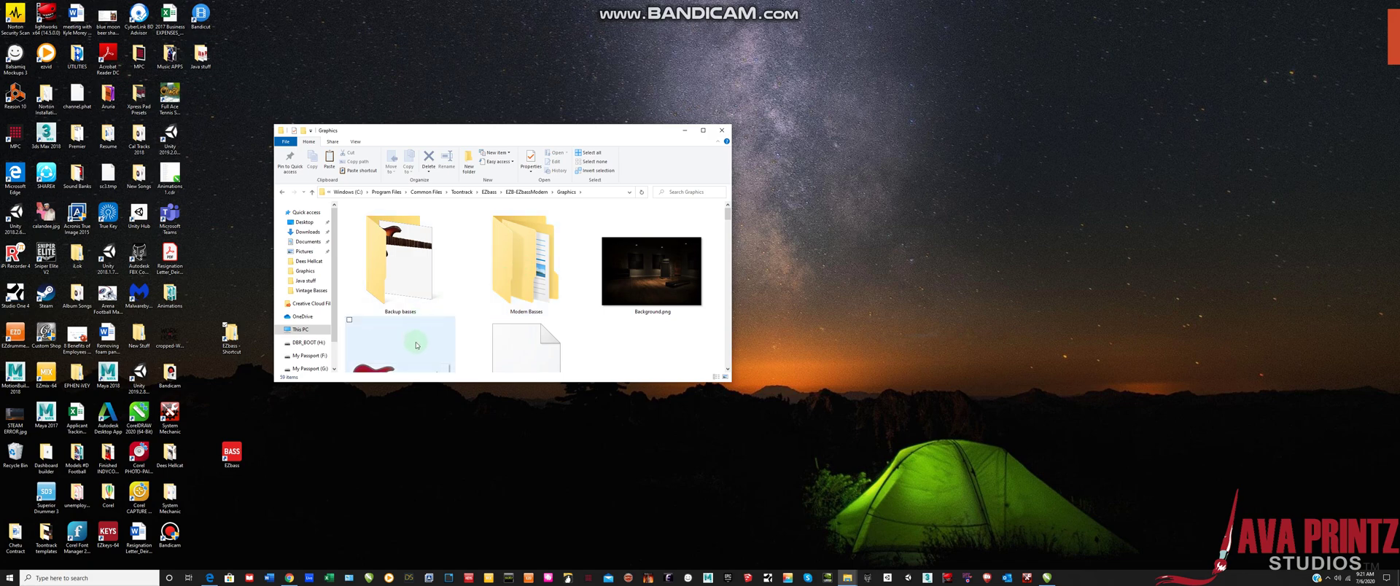
# - Copy bass.png from Modern Basses > ModernBasses_Volume 3 > PurpleSkull
pyautogui.doubleClick(532, 283)
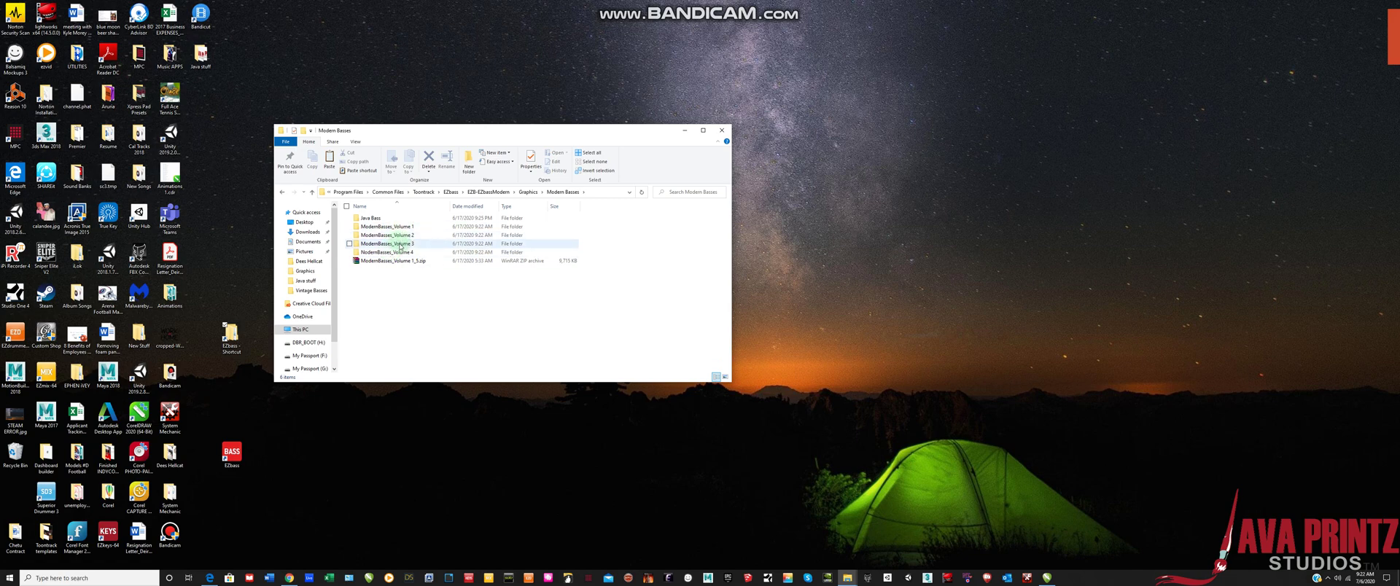
pyautogui.doubleClick(399, 245)
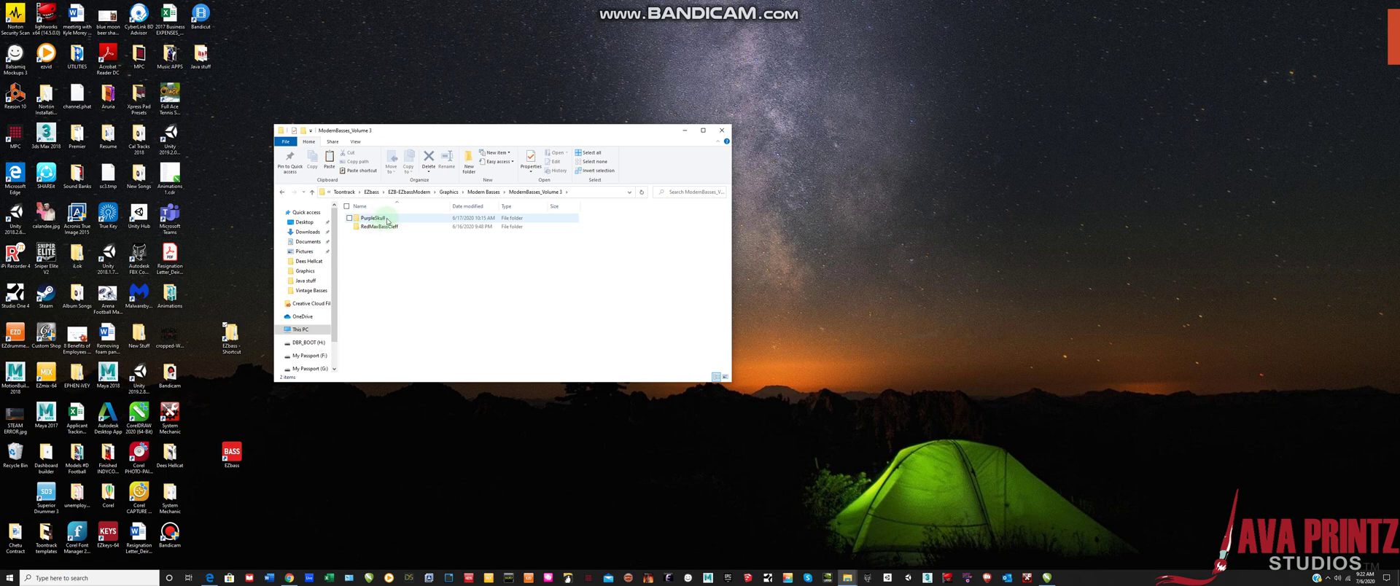
pyautogui.doubleClick(387, 221)
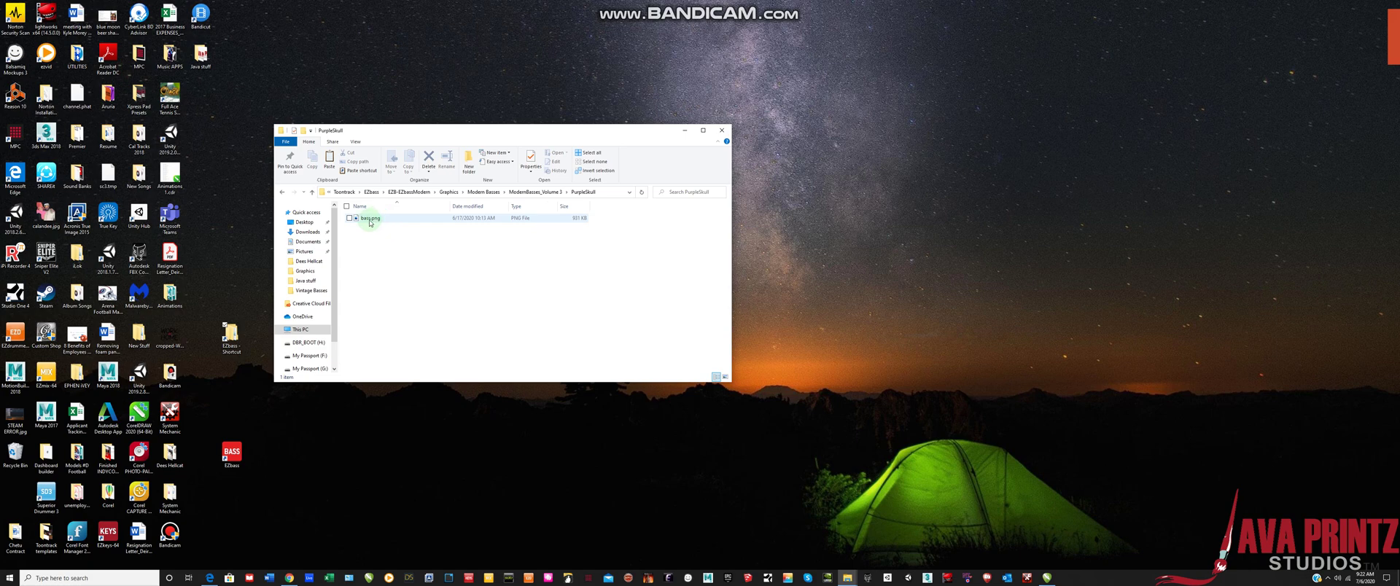
pyautogui.click(370, 222)
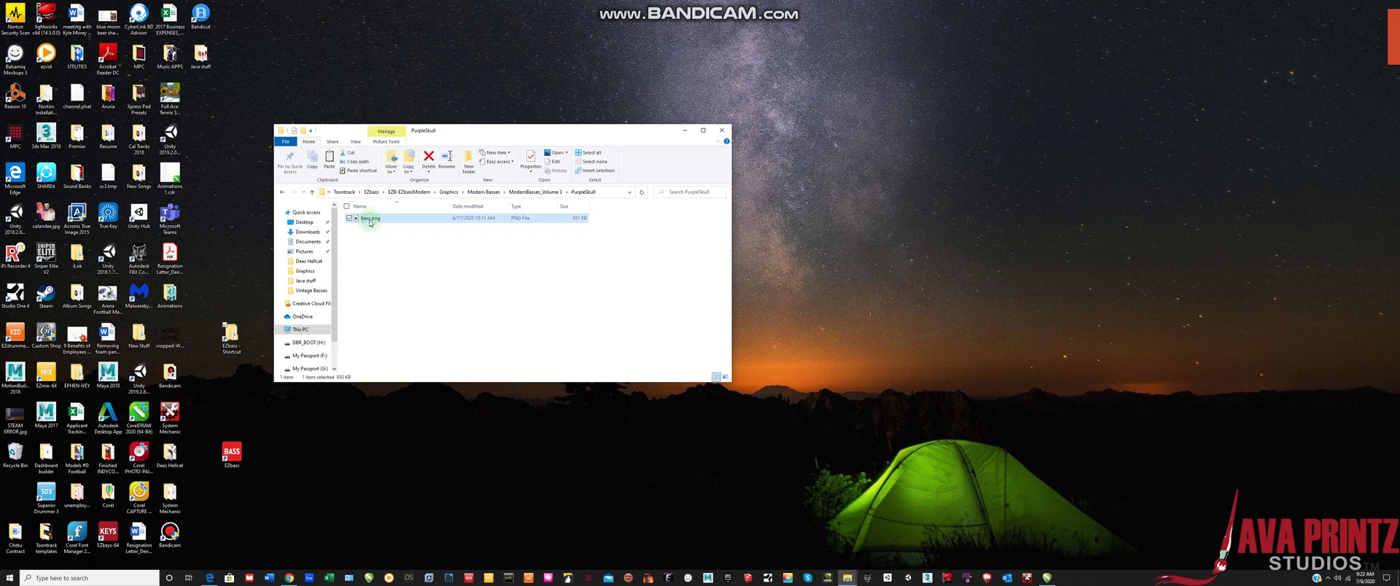
pyautogui.rightClick(370, 222)
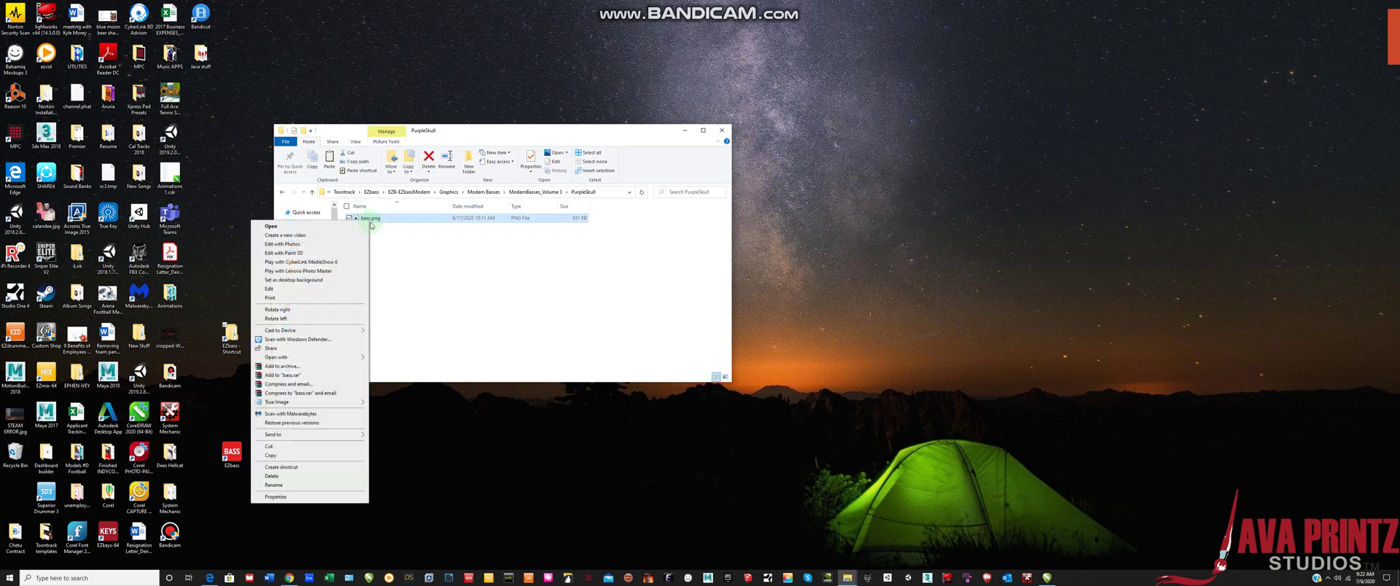
pyautogui.click(291, 456)
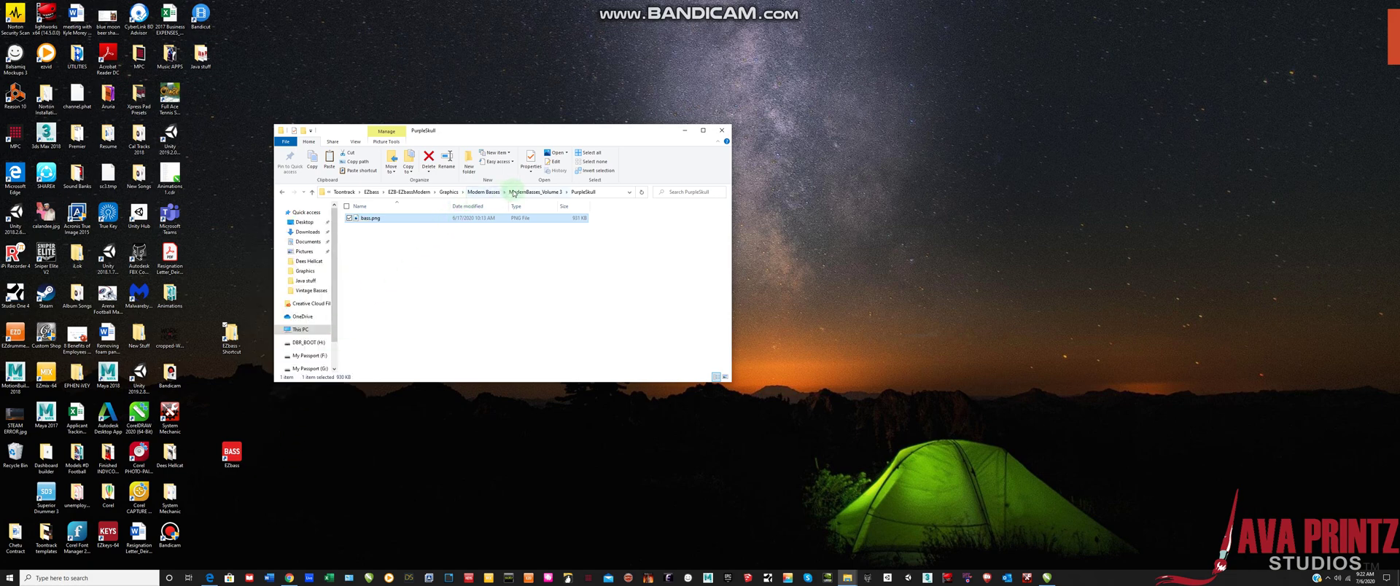
# - Return to Graphics and delete the red bass.png, granting administrator permission
pyautogui.click(449, 193)
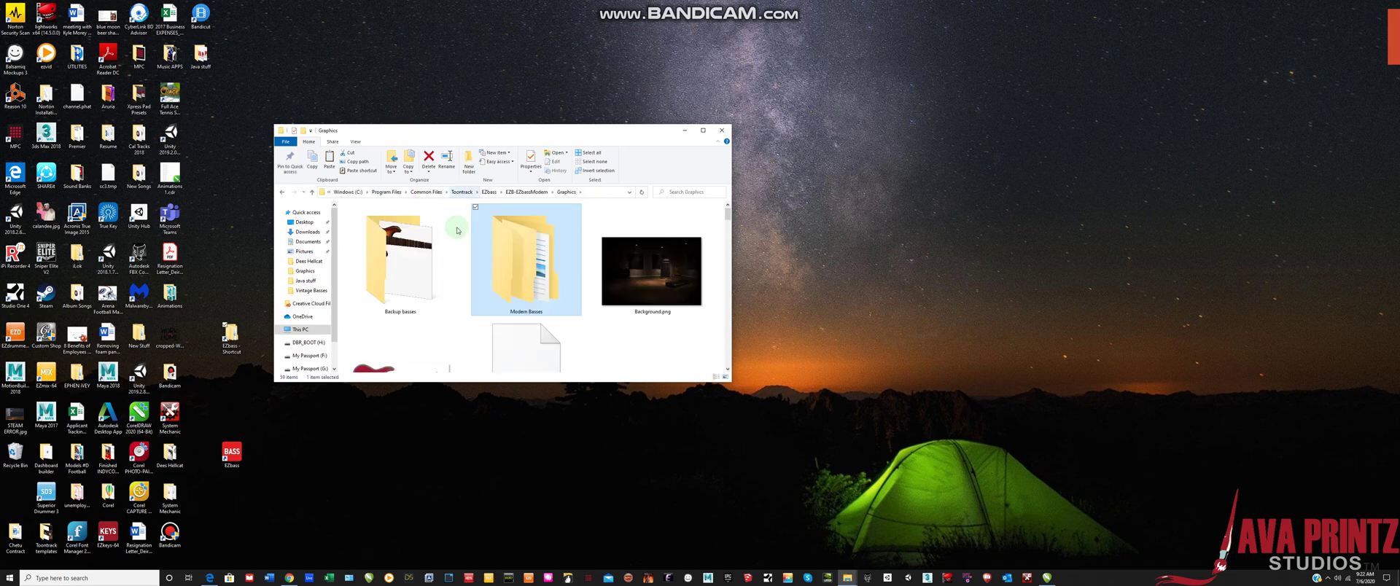
pyautogui.scroll(-1, 458, 262)
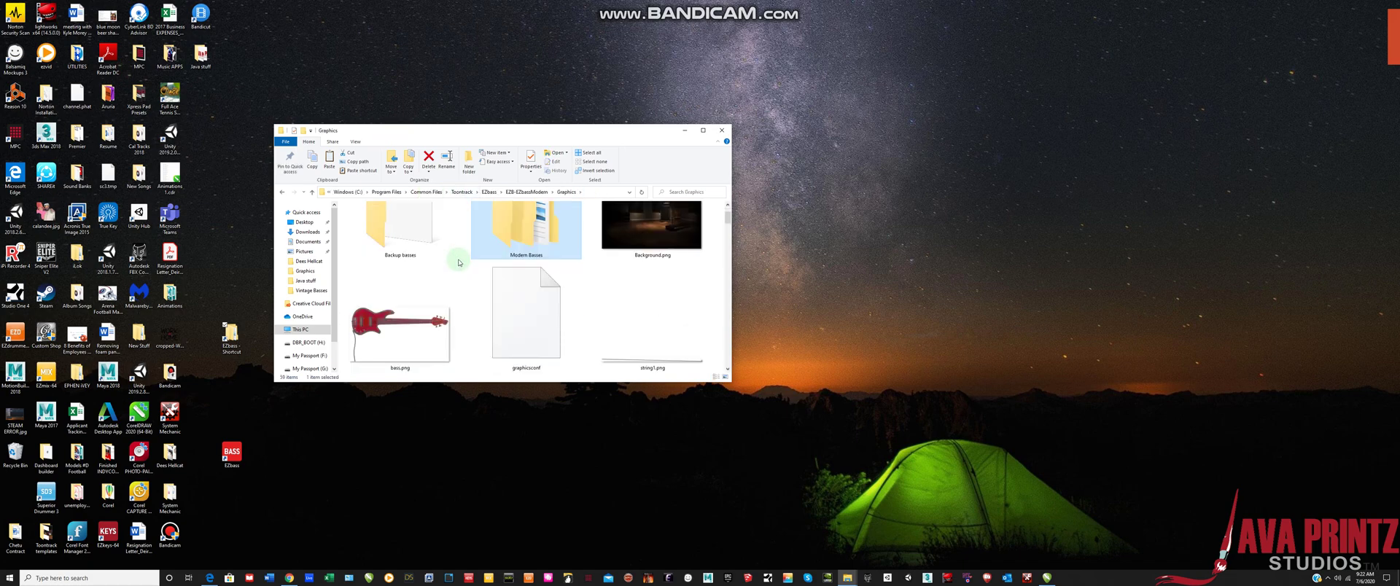
pyautogui.click(421, 332)
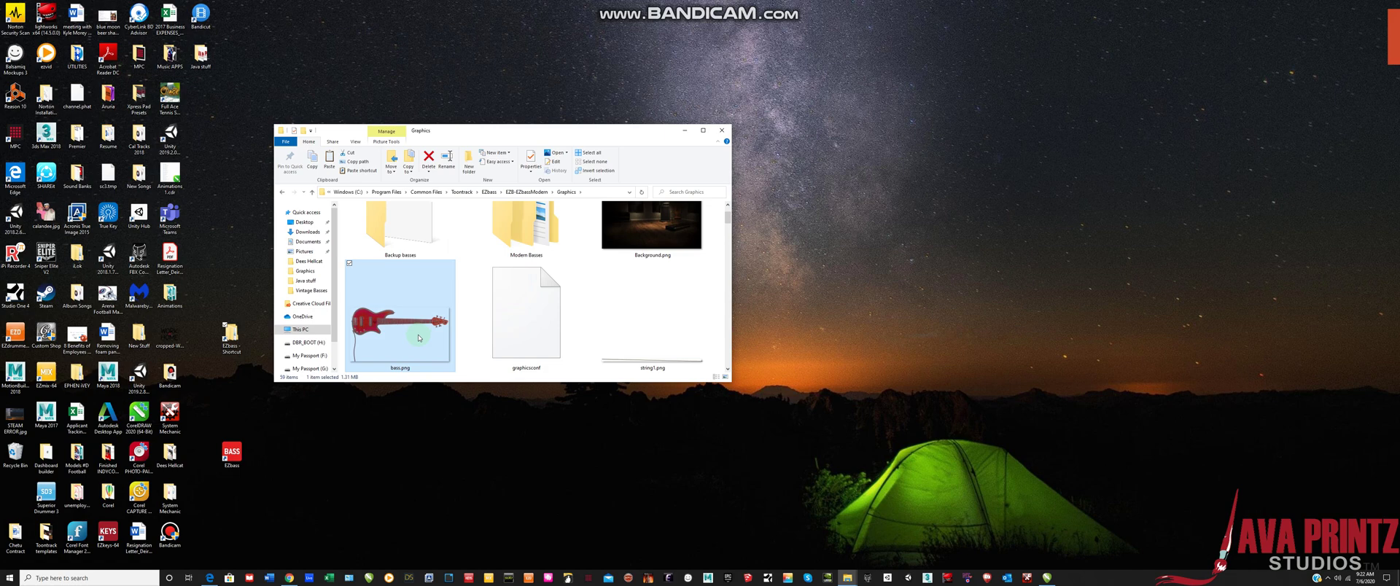
pyautogui.press('Delete')
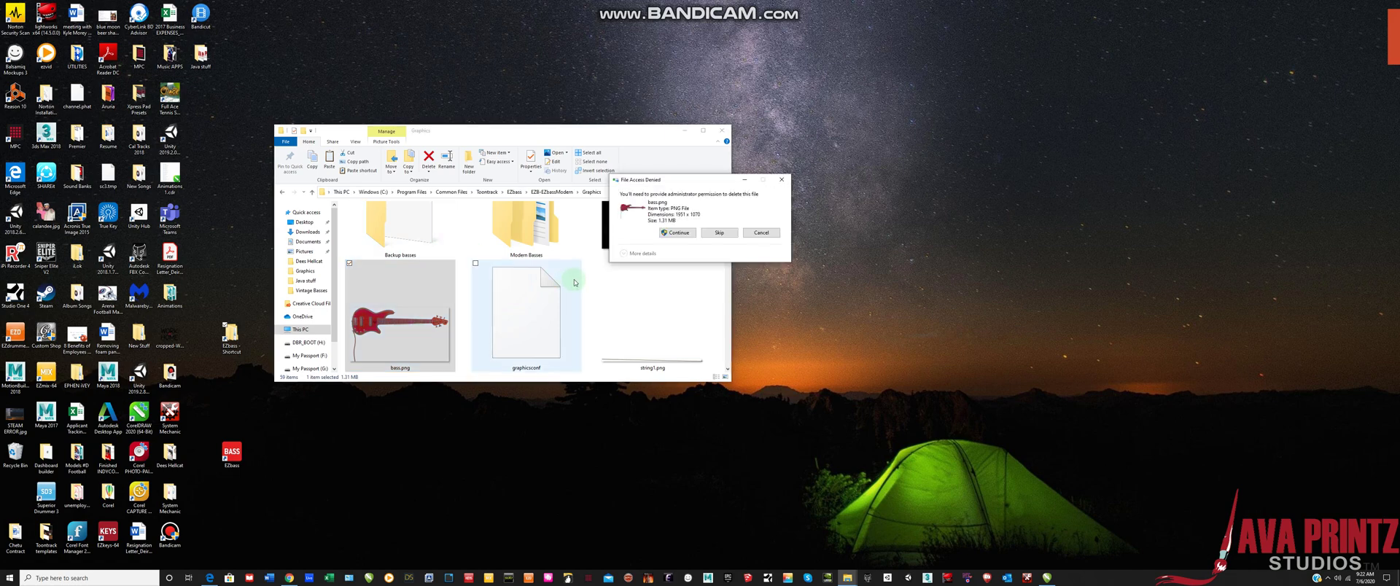
pyautogui.click(673, 233)
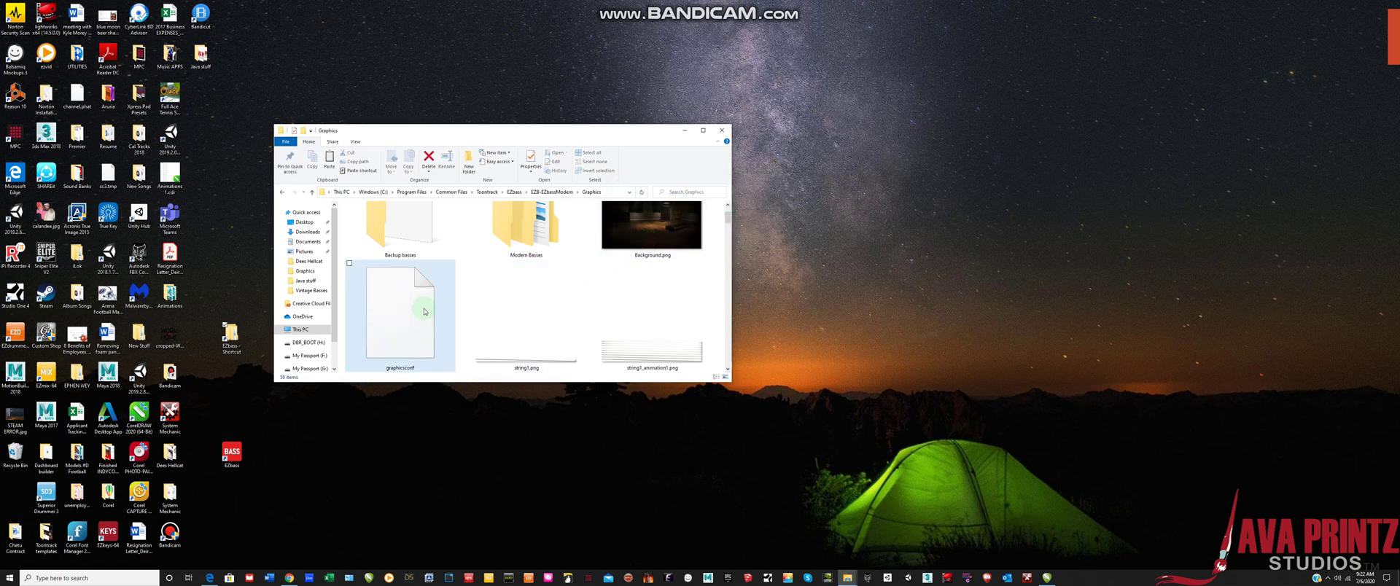
# - Paste the copied purple skull bass.png into the Modern Basses folder
pyautogui.rightClick(442, 288)
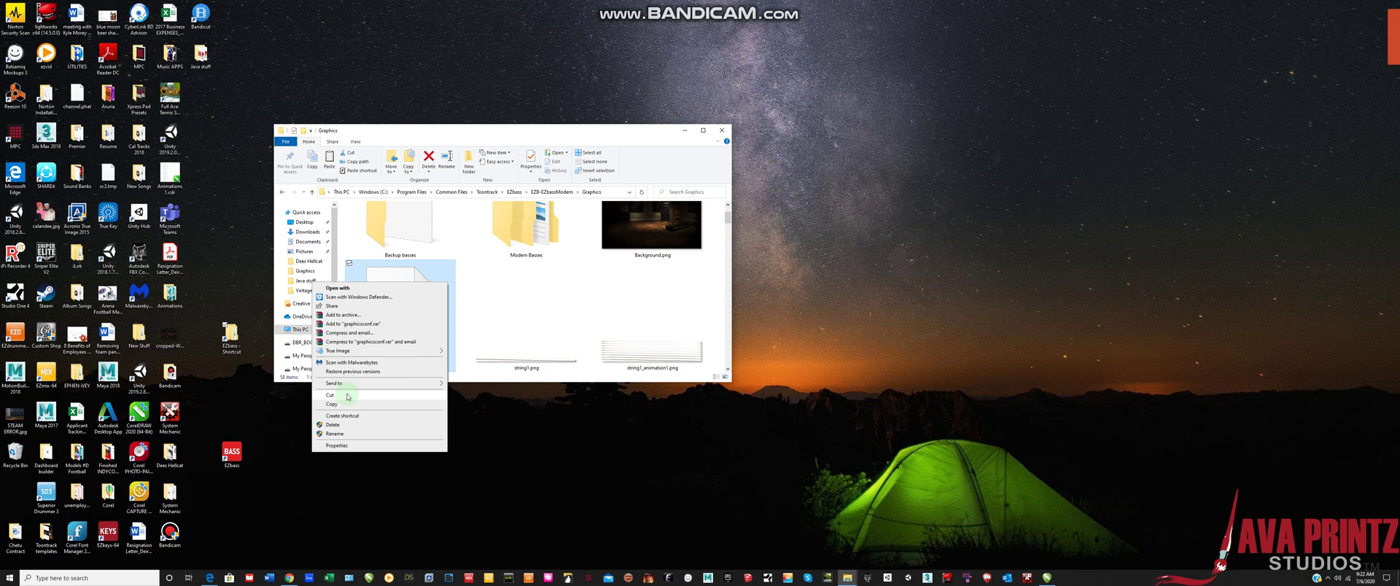
pyautogui.rightClick(474, 248)
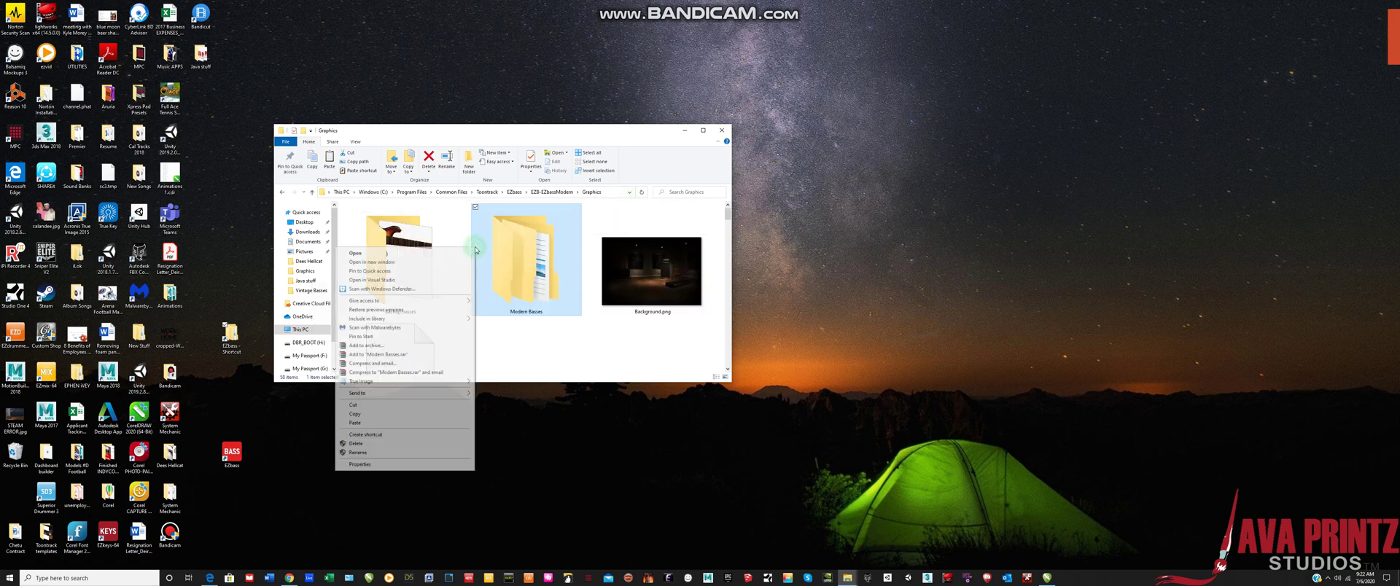
pyautogui.click(381, 424)
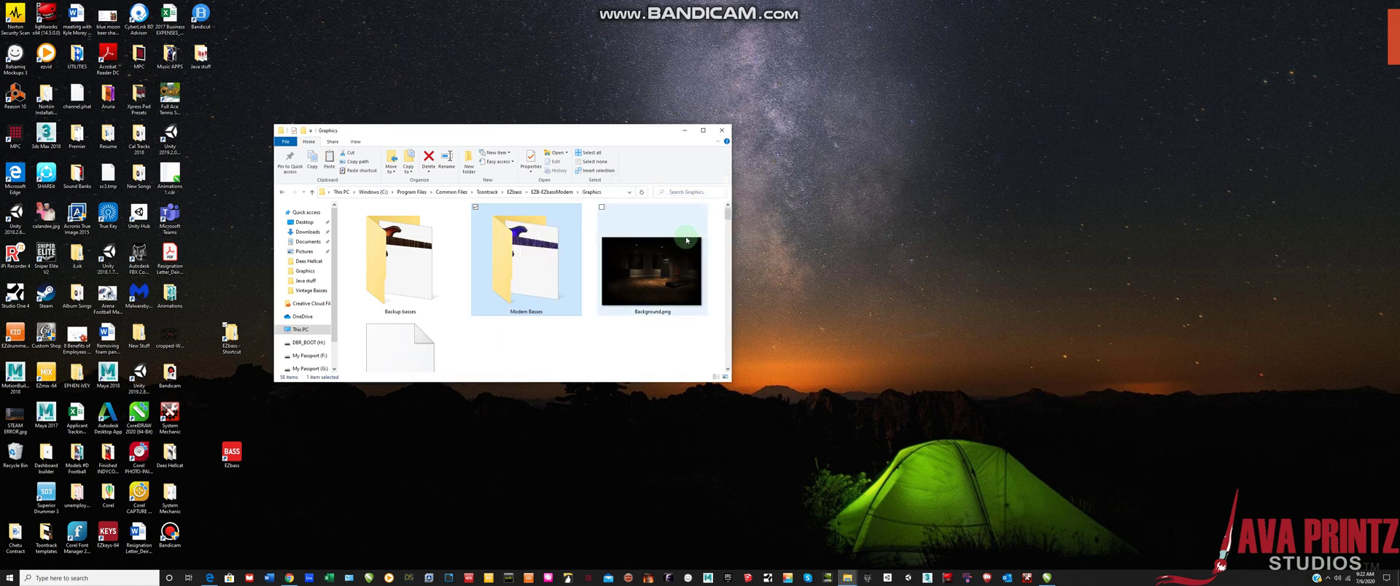
pyautogui.scroll(-3, 476, 306)
pyautogui.scroll(1, 476, 307)
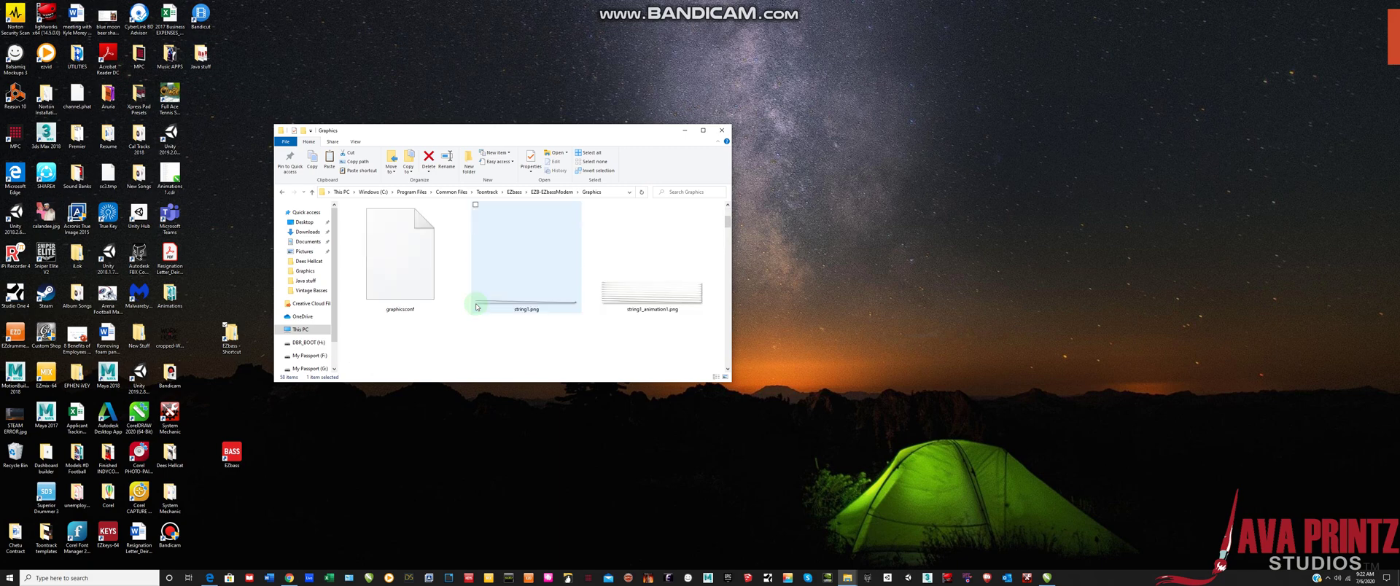
pyautogui.scroll(2, 476, 307)
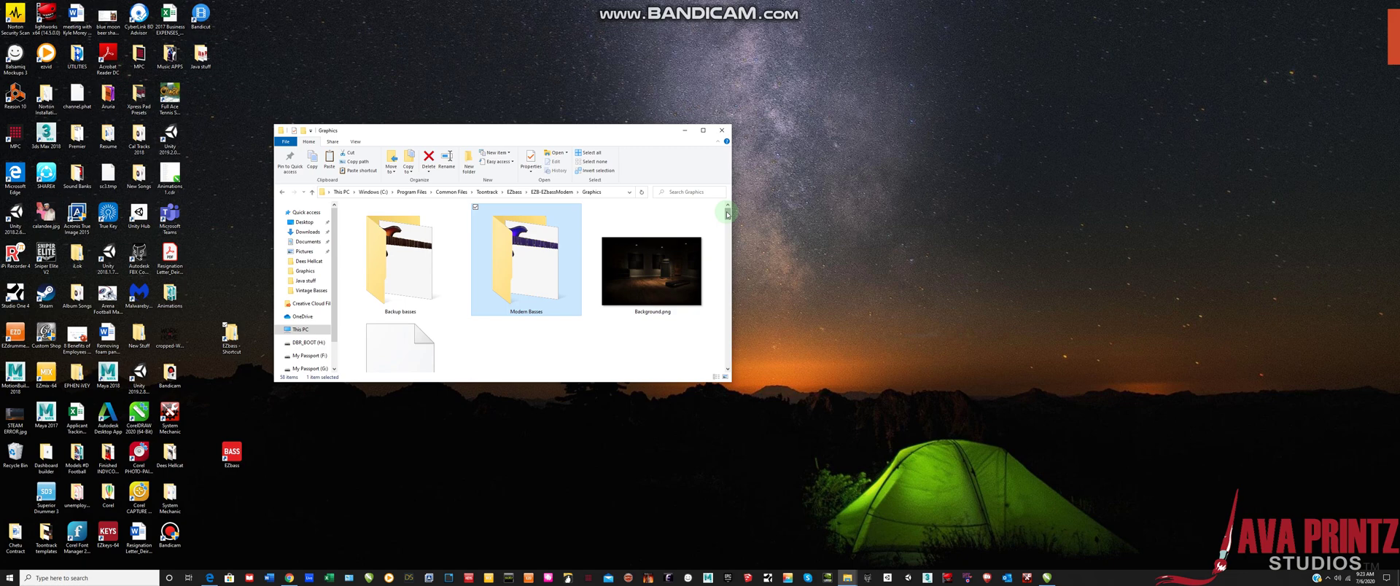
pyautogui.moveTo(726, 213); pyautogui.dragTo(725, 227)
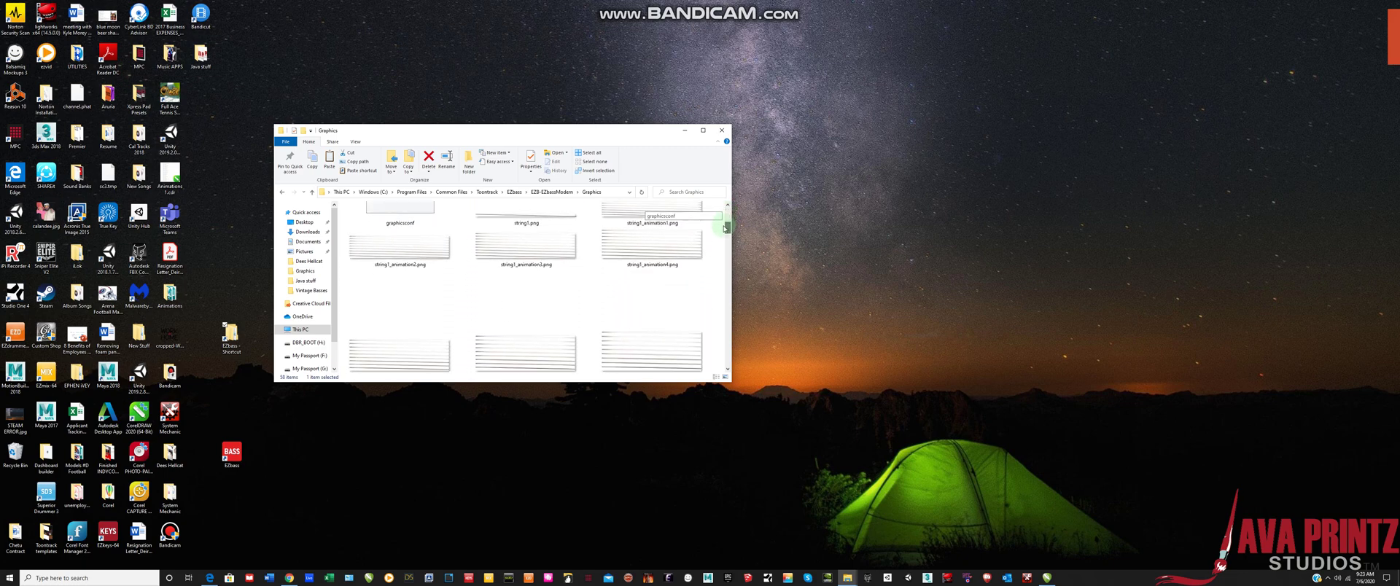
# - Paste the purple skull bass.png directly into Graphics with admin permission and confirm its thumbnail
pyautogui.rightClick(463, 278)
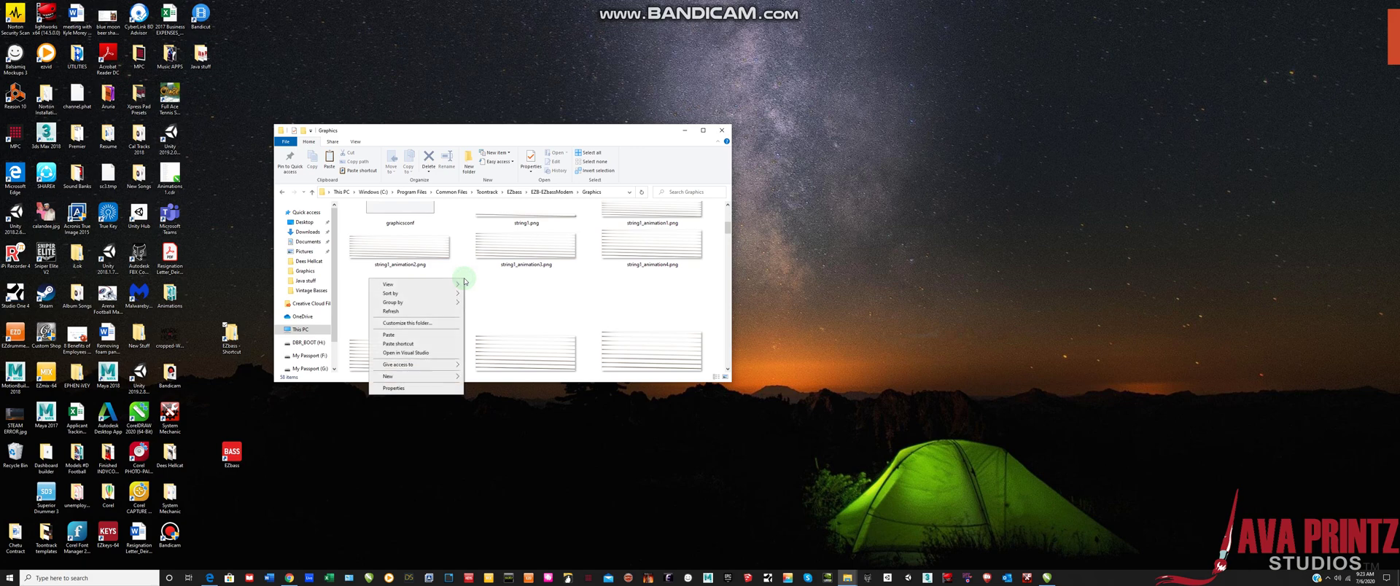
pyautogui.click(417, 337)
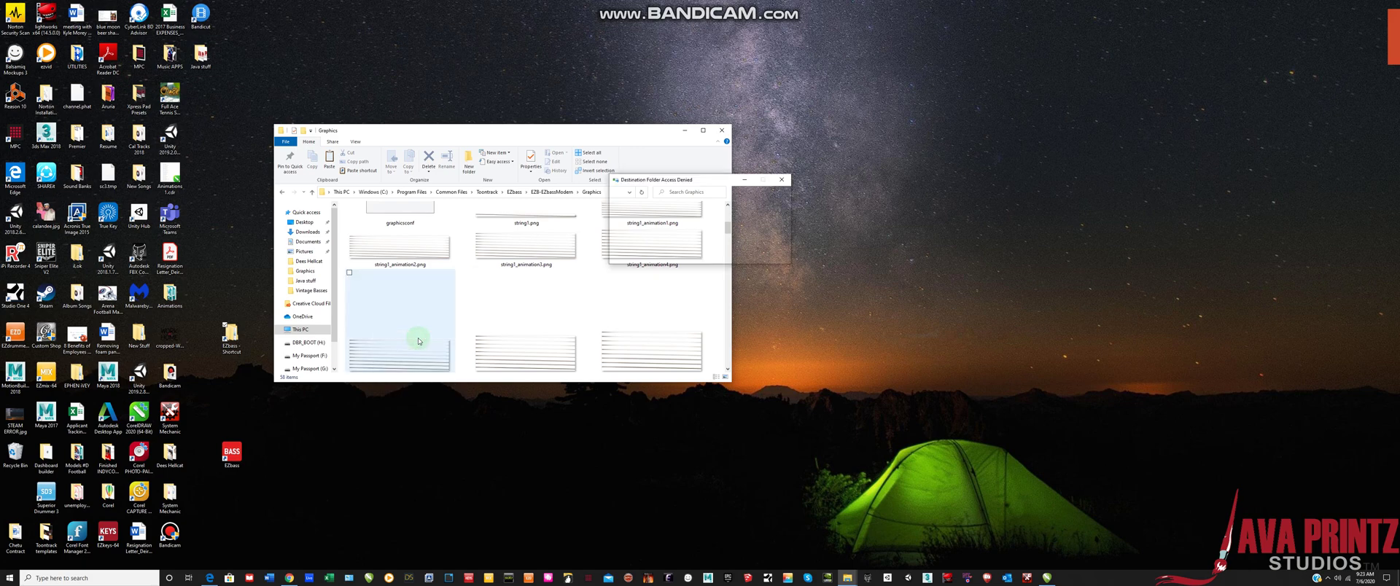
pyautogui.click(683, 238)
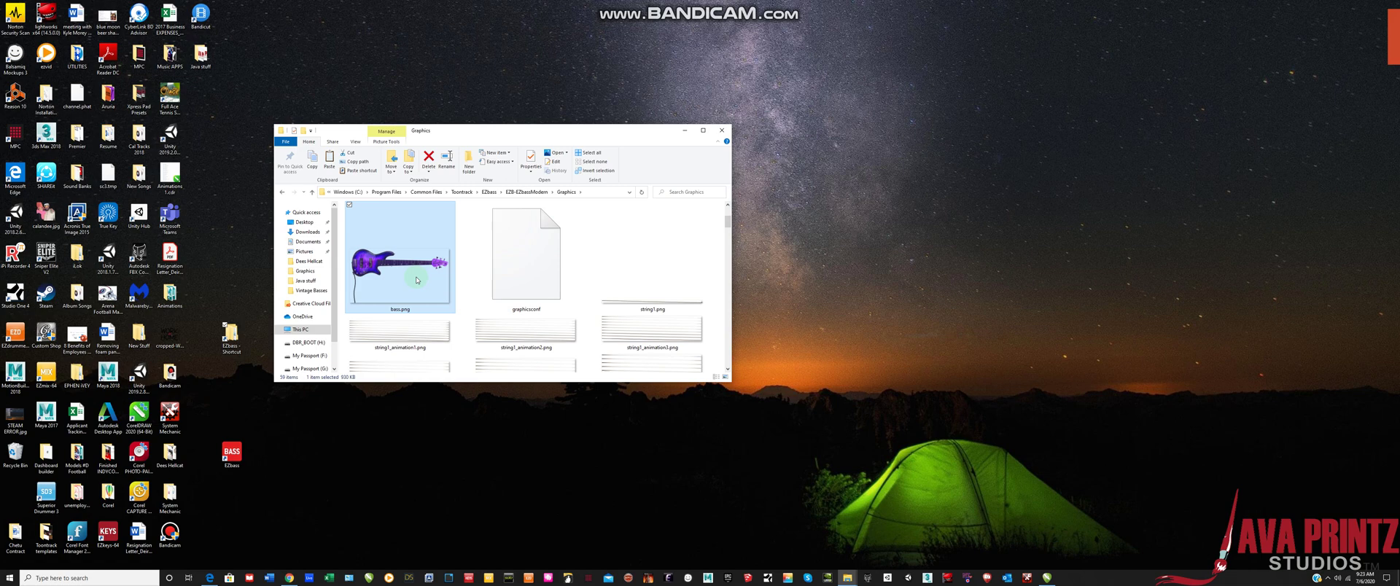
pyautogui.scroll(1, 499, 278)
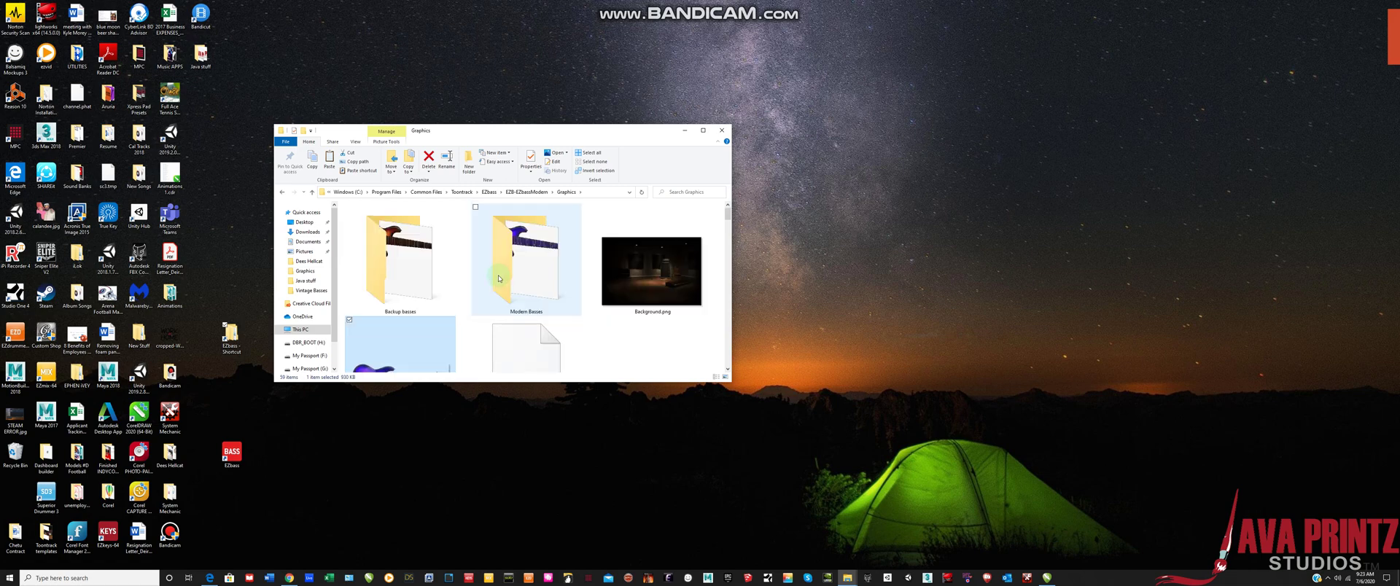
pyautogui.scroll(-1, 499, 280)
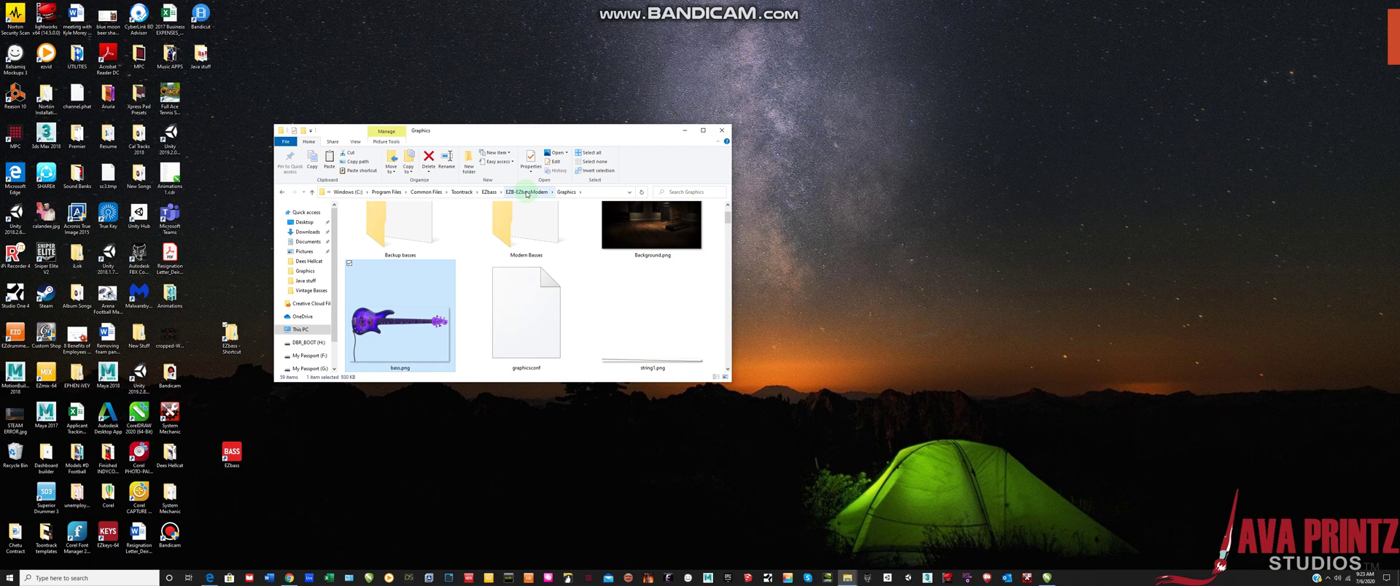
# - Go up to EZbass, open EZB-EZbassVintage > Graphics and scroll to see its files
pyautogui.click(489, 193)
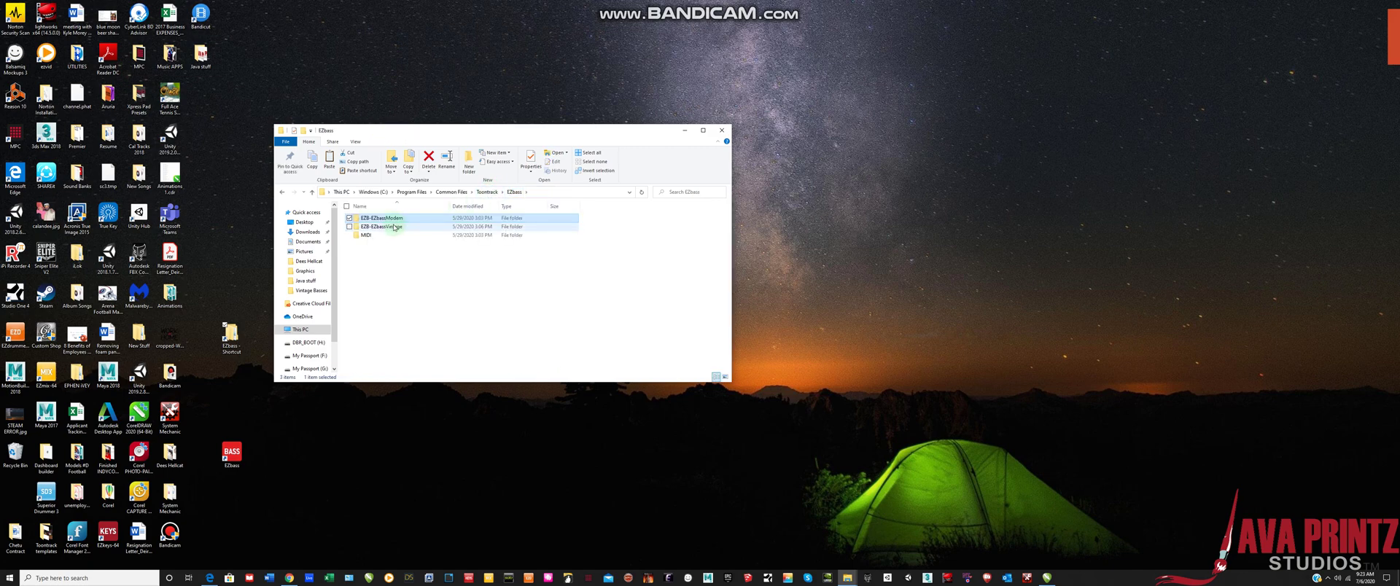
pyautogui.doubleClick(393, 227)
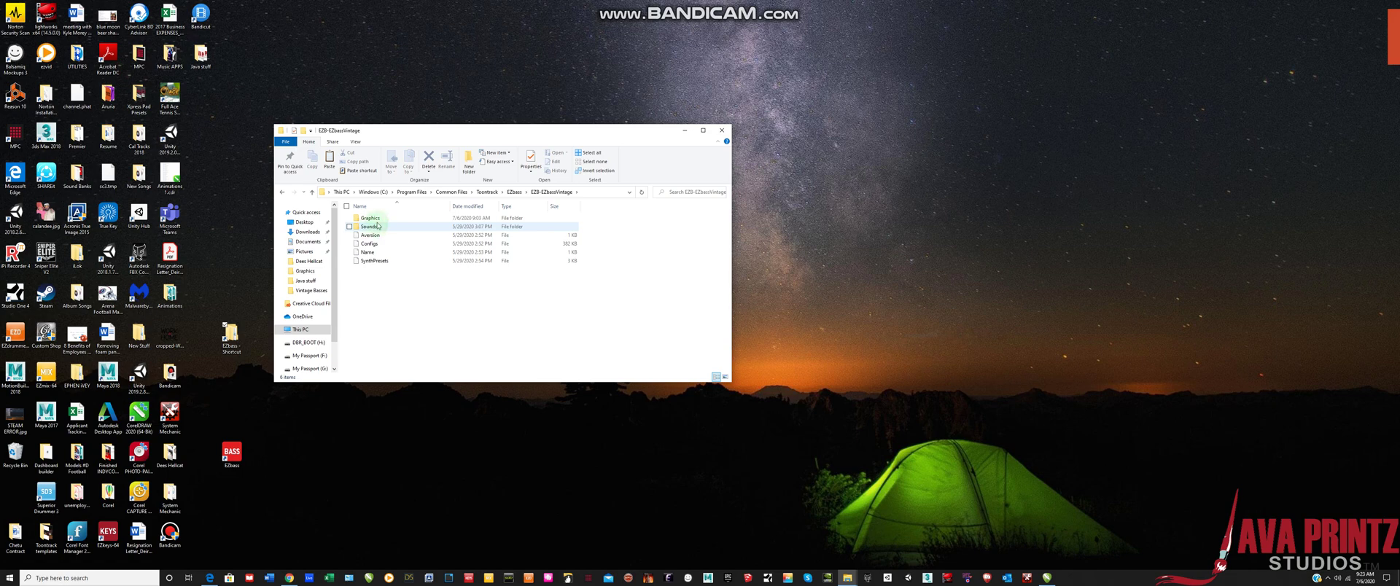
pyautogui.doubleClick(380, 219)
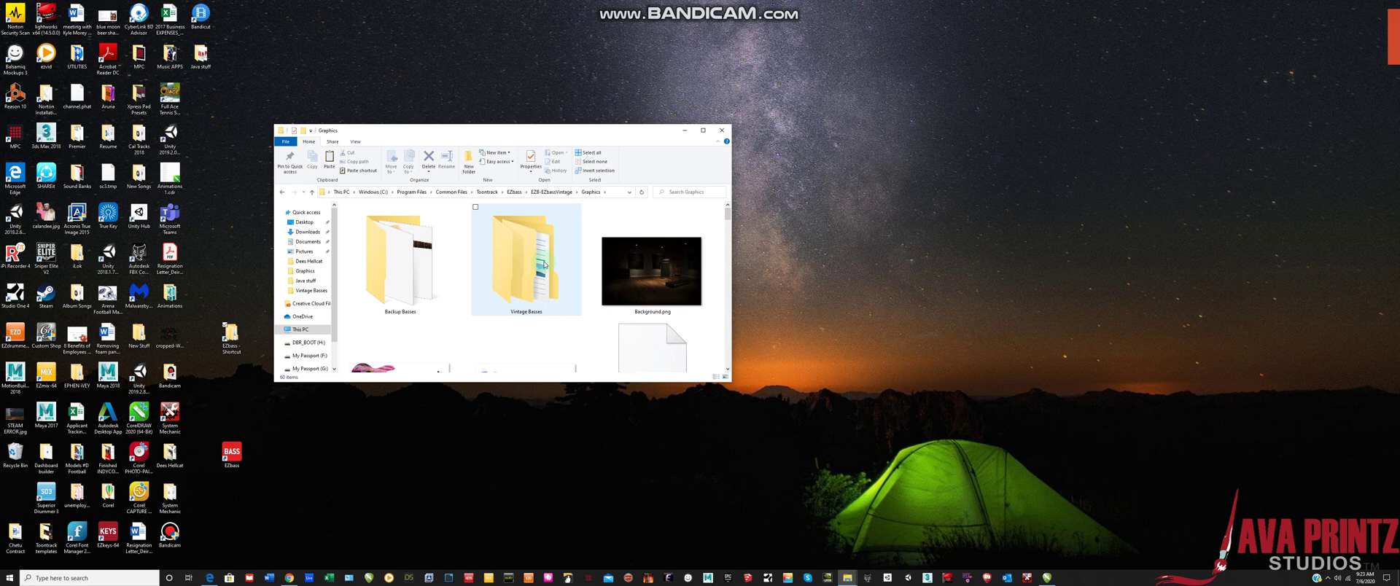
pyautogui.scroll(-1, 544, 264)
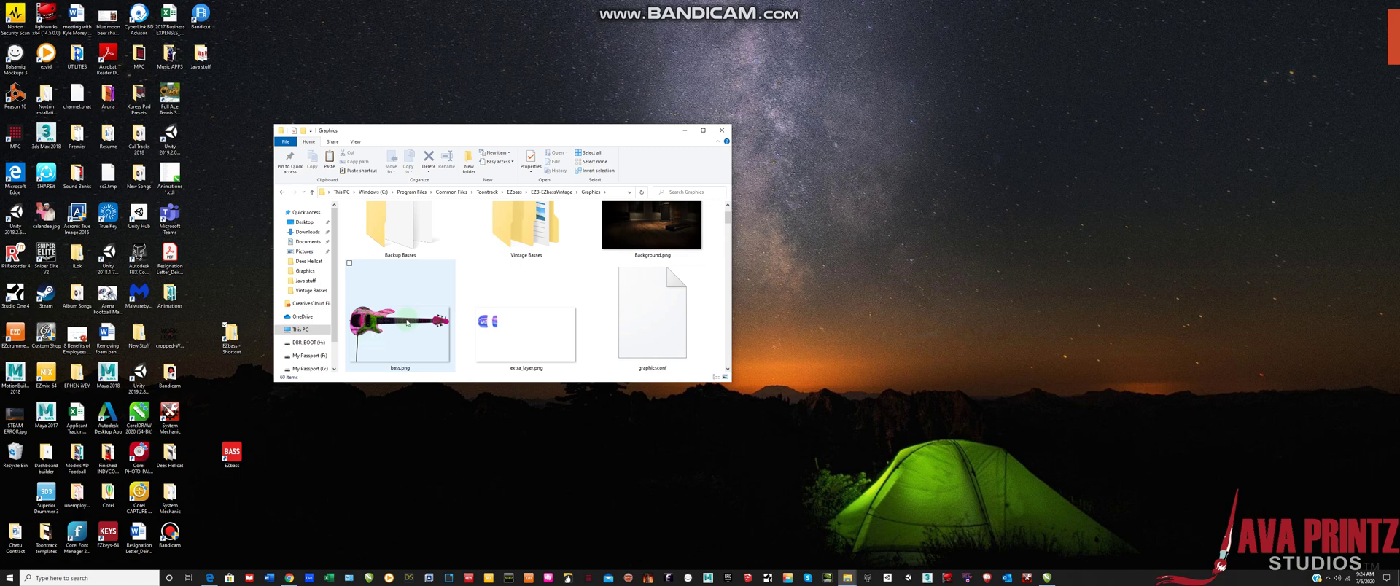
# - Copy bass.png from Vintage Basses > VintageBass_Volume 7 > DirtyMind
pyautogui.doubleClick(520, 241)
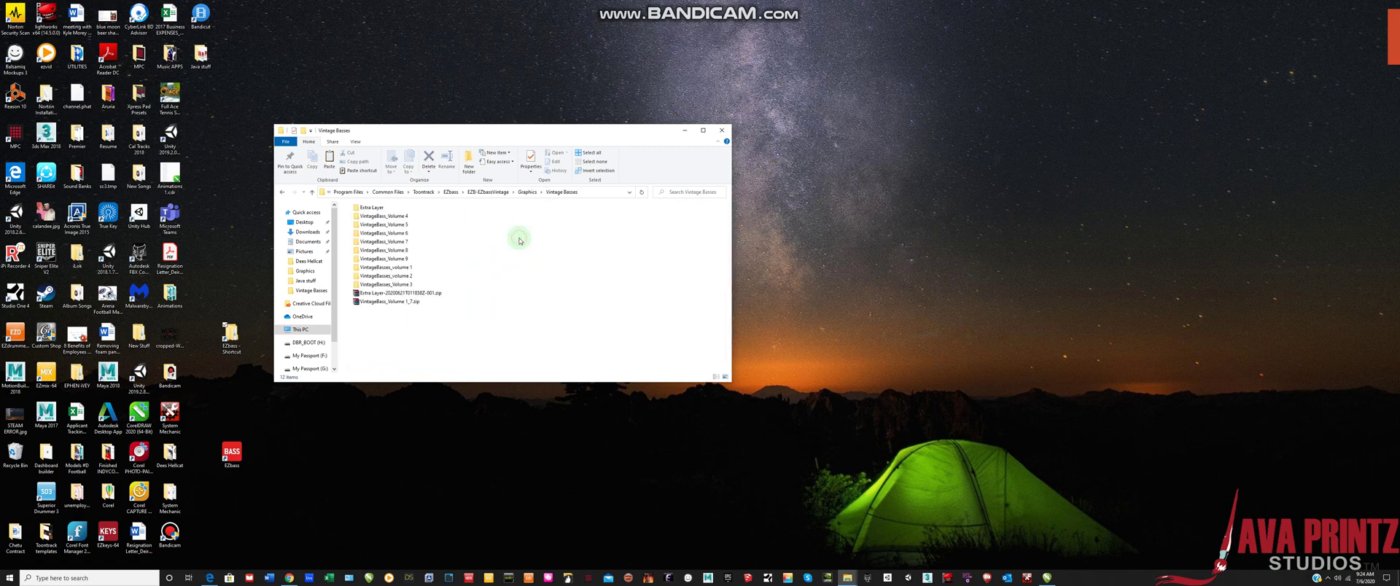
pyautogui.doubleClick(376, 241)
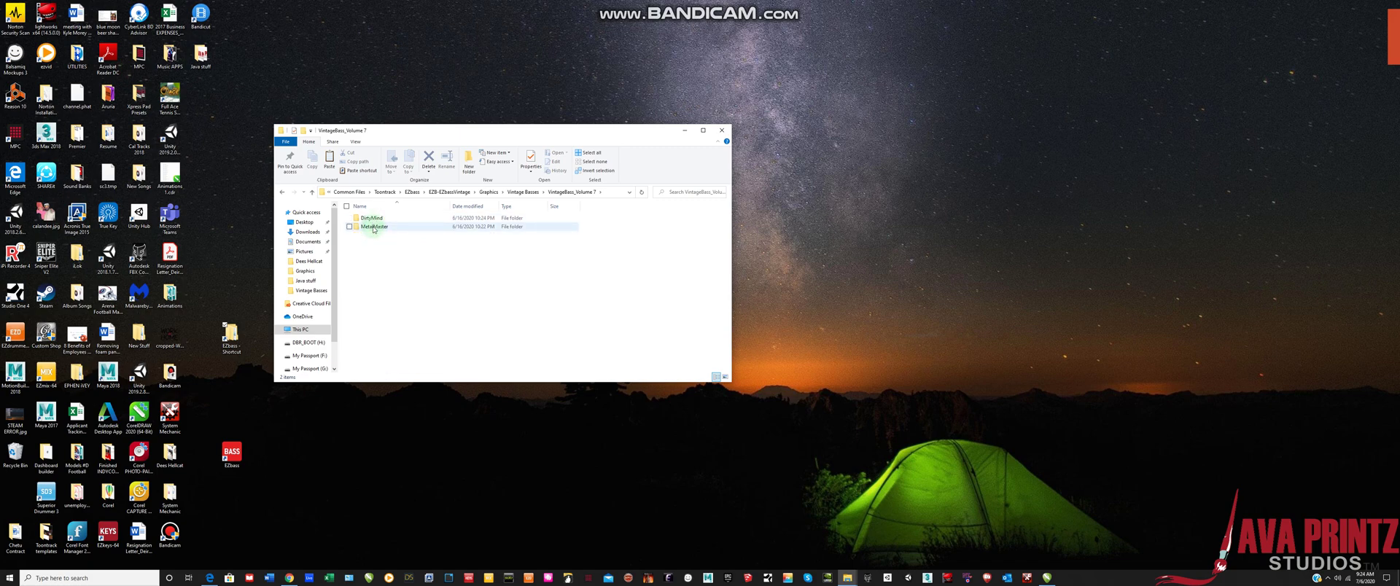
pyautogui.click(372, 218)
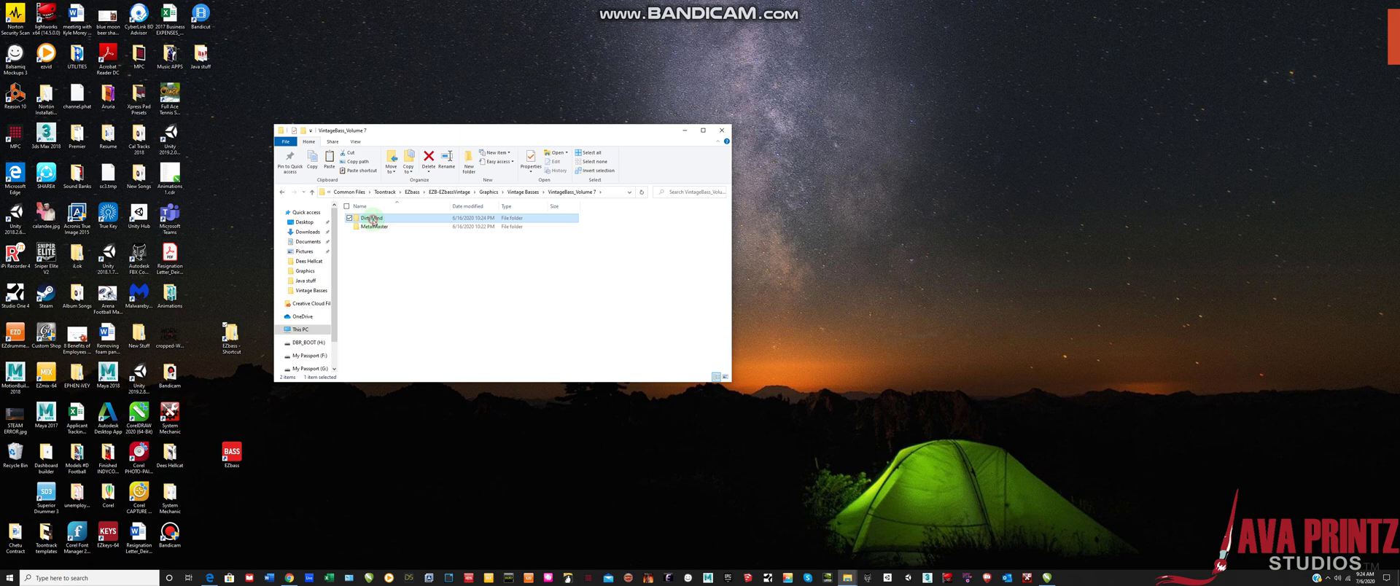
pyautogui.doubleClick(373, 220)
pyautogui.click(372, 220)
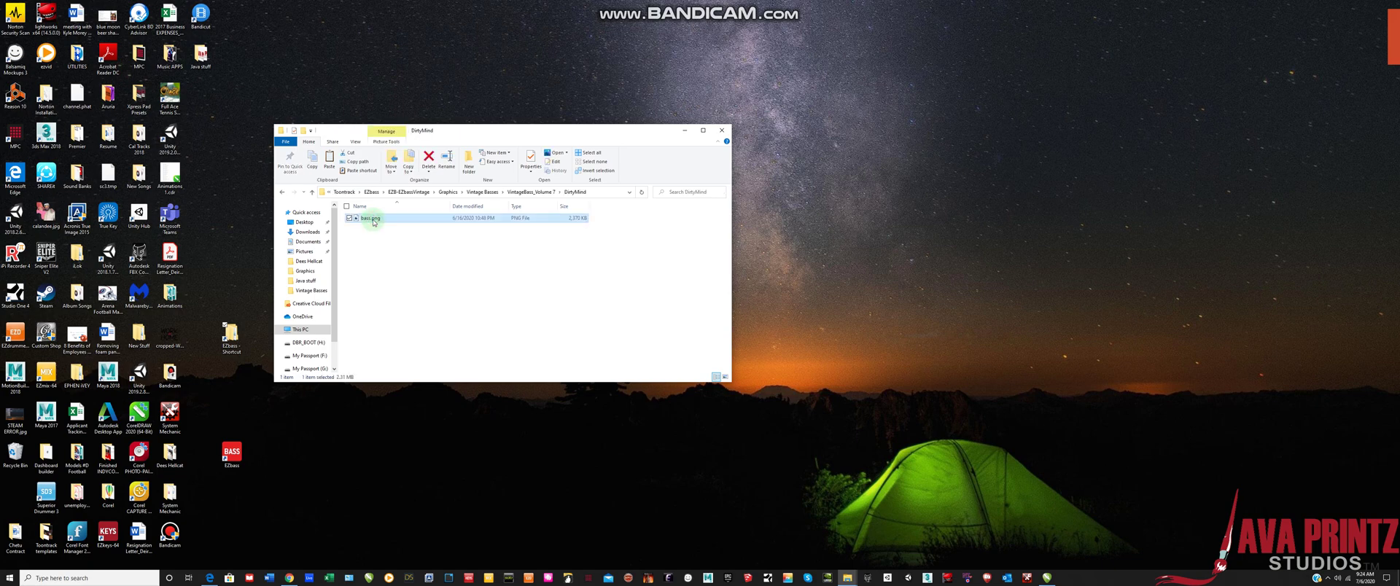
pyautogui.rightClick(372, 219)
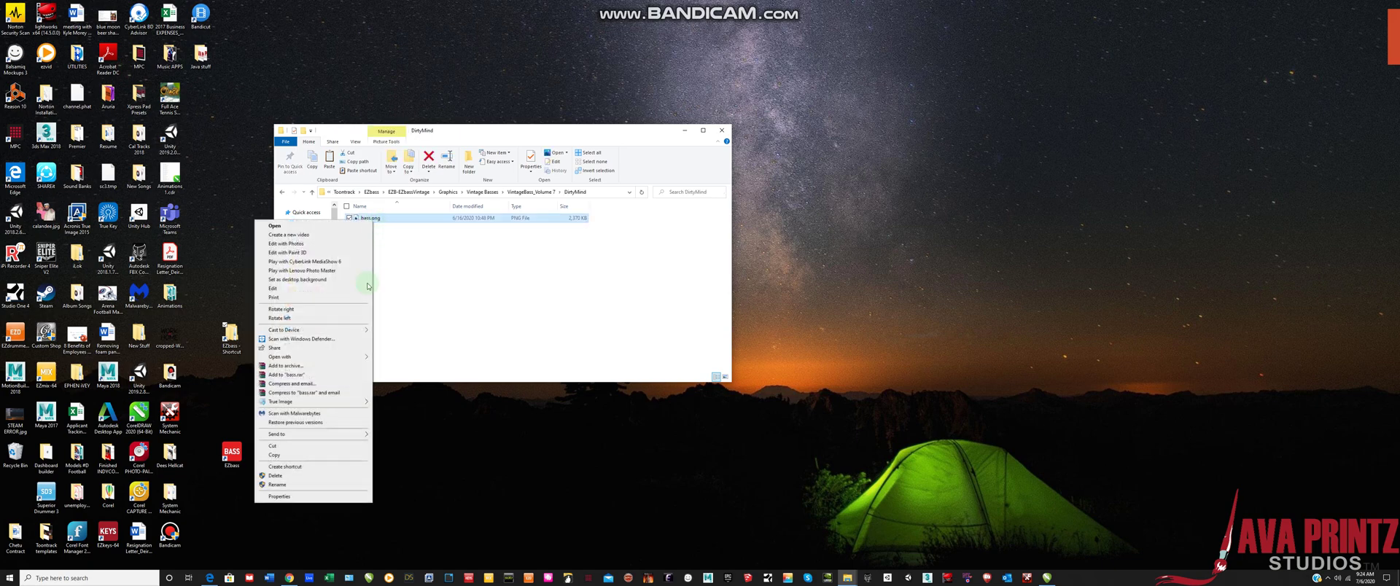
pyautogui.click(293, 455)
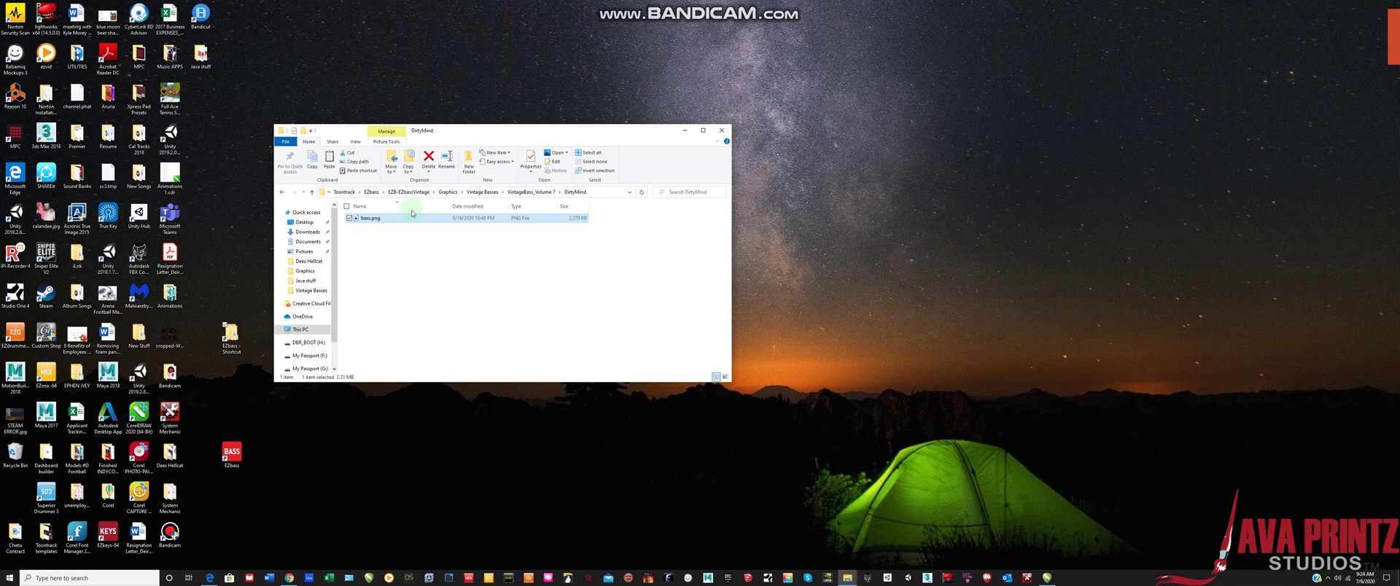
# - In Vintage Graphics, delete the pink bass.png and paste the DirtyMind one, granting permission
pyautogui.click(451, 194)
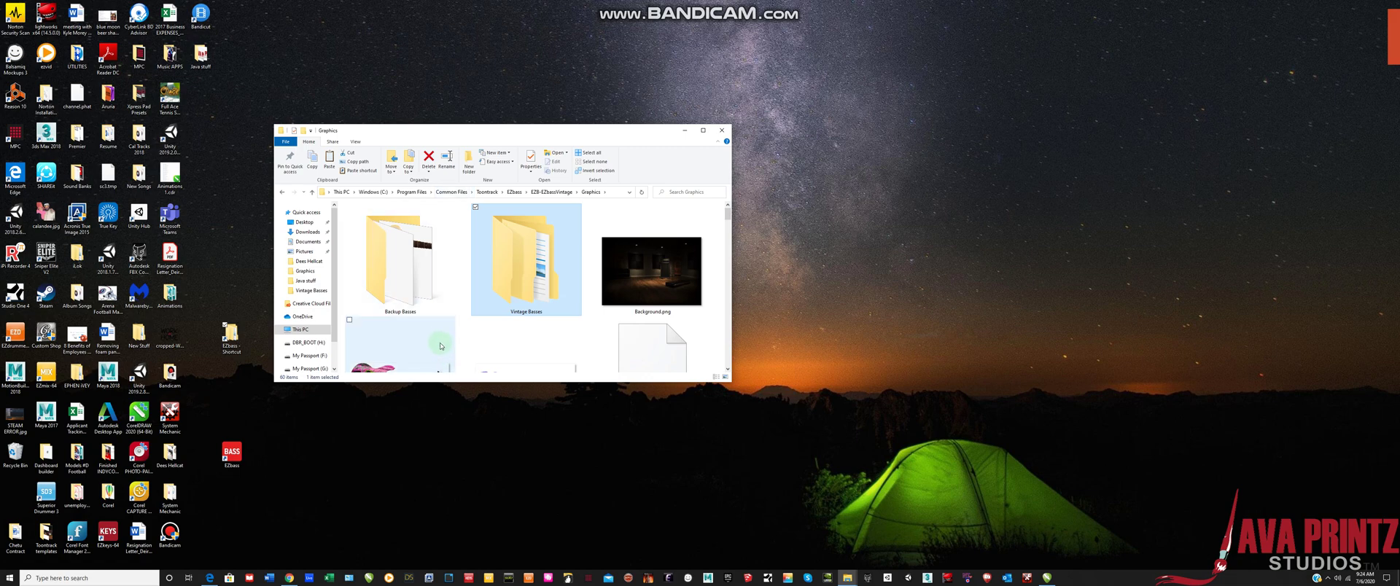
pyautogui.click(438, 341)
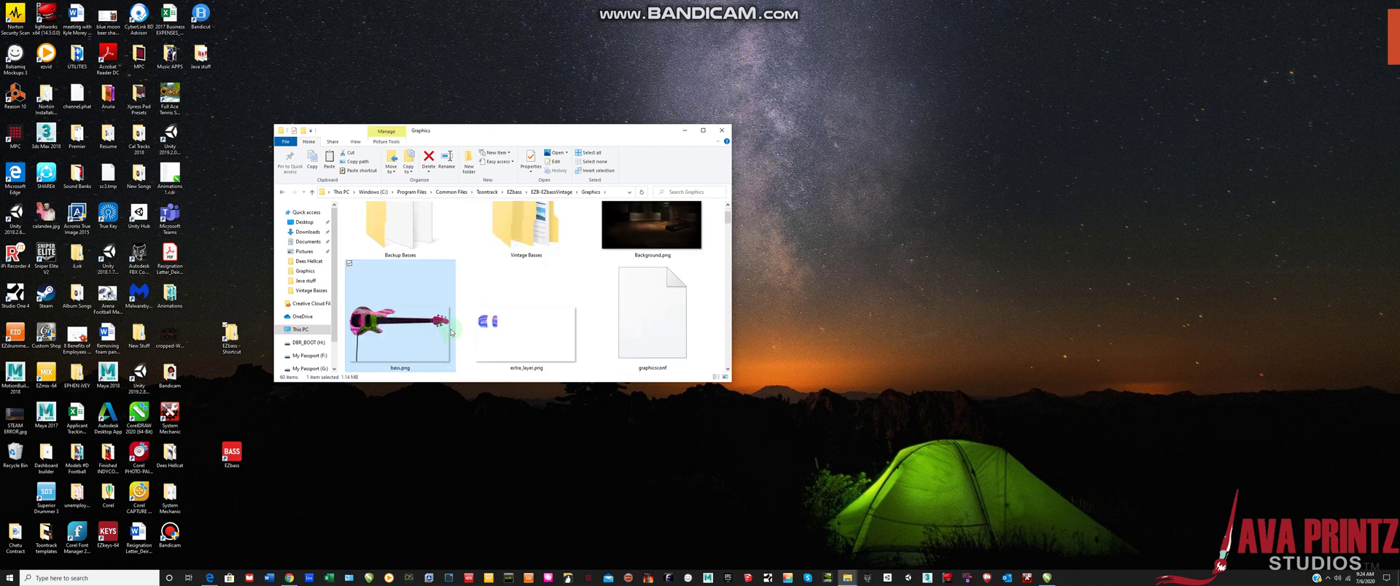
pyautogui.press('Delete')
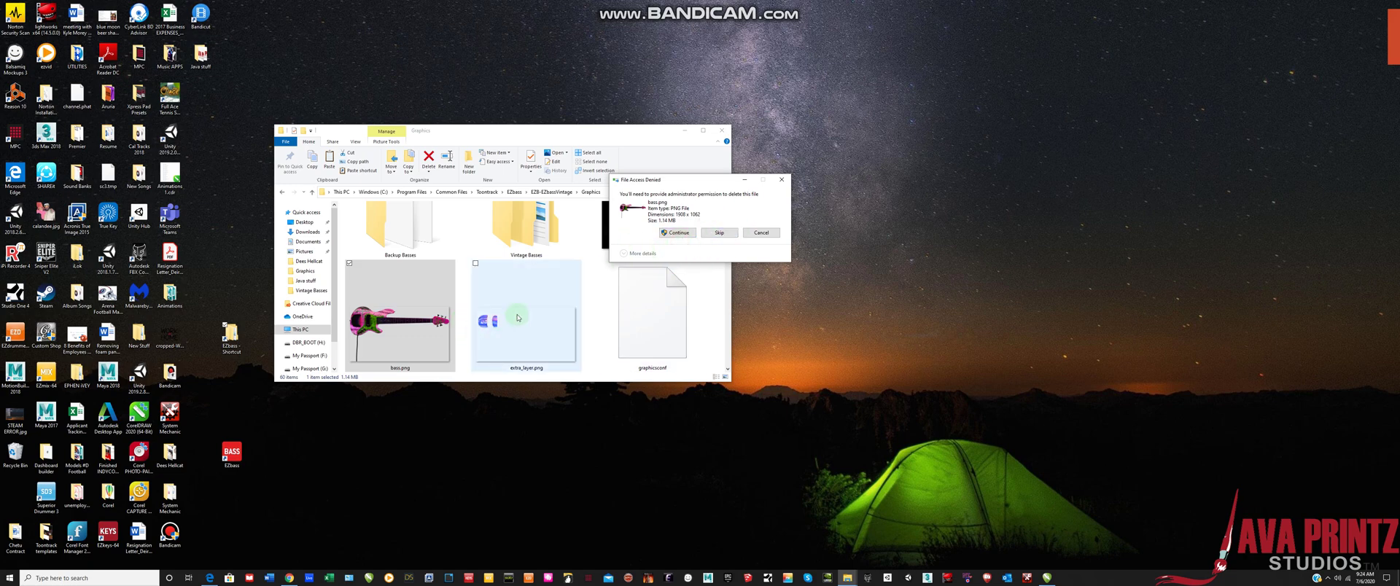
pyautogui.click(677, 233)
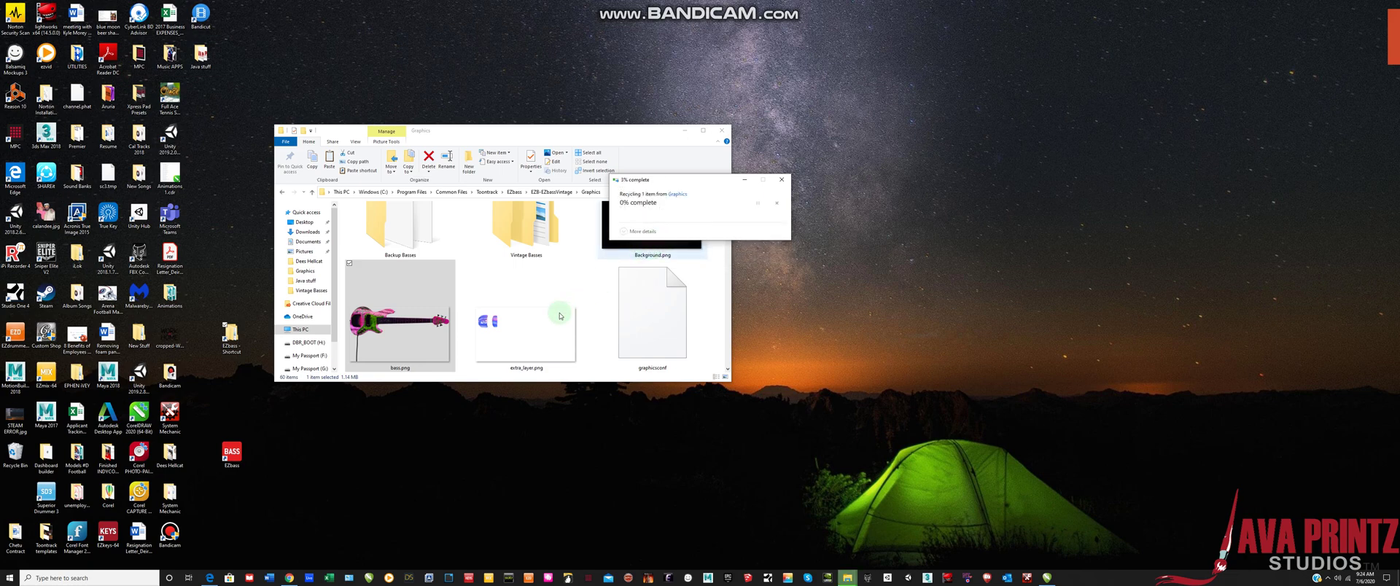
pyautogui.rightClick(464, 307)
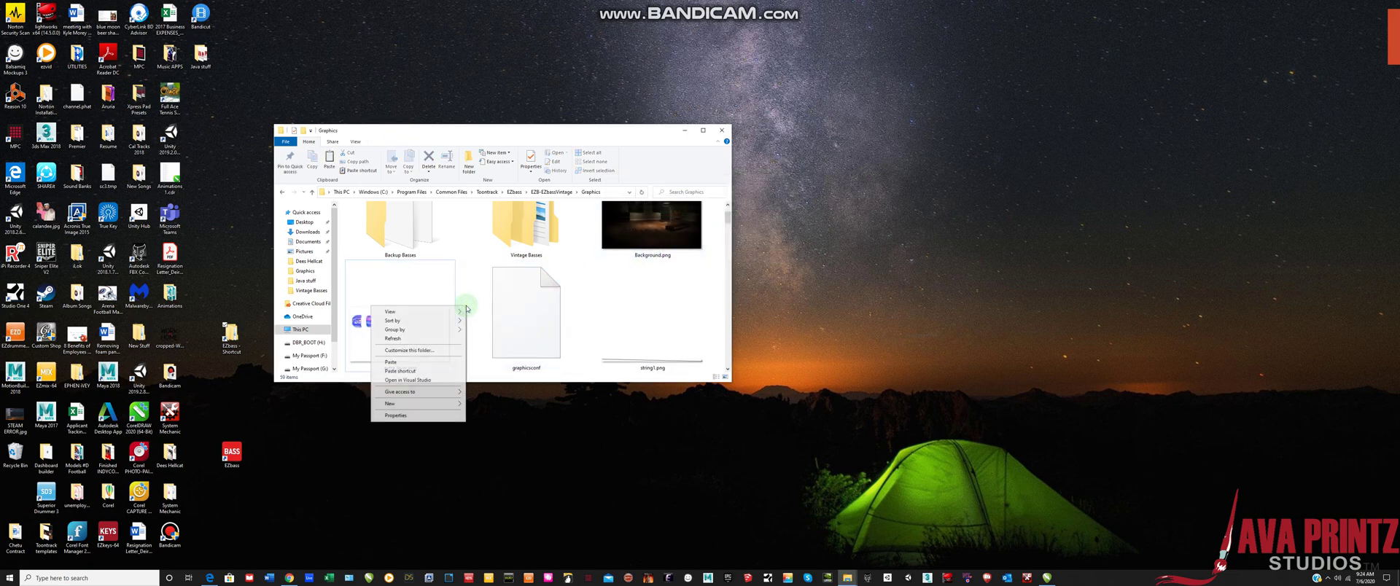
pyautogui.click(429, 362)
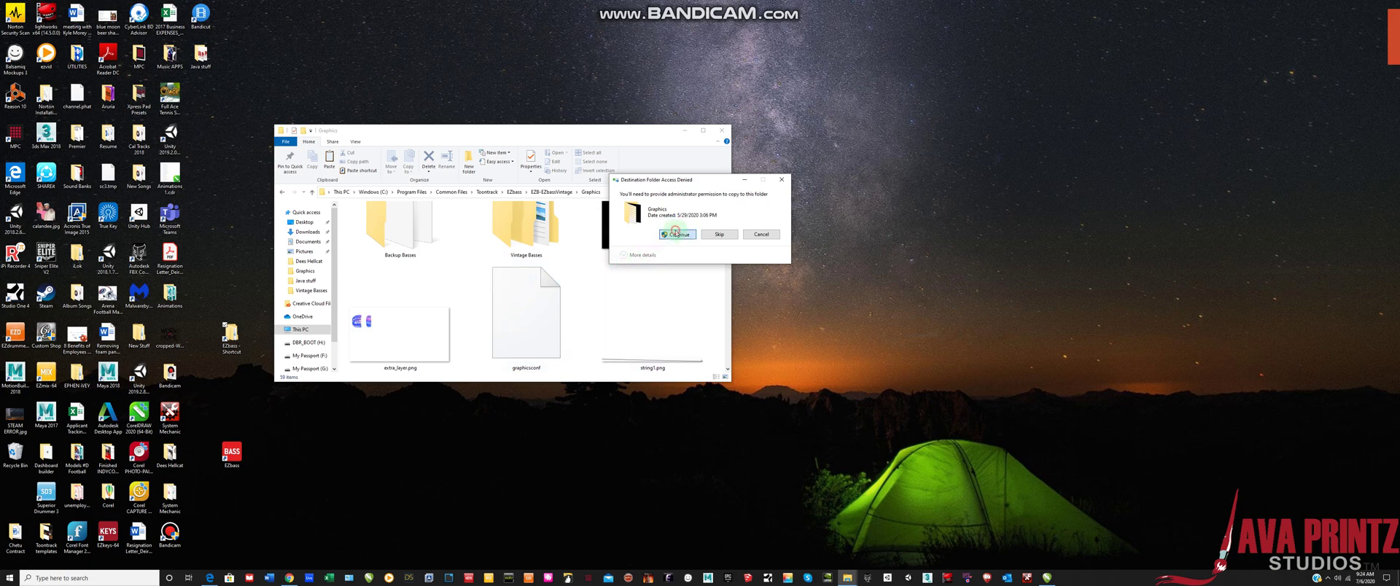
pyautogui.click(678, 234)
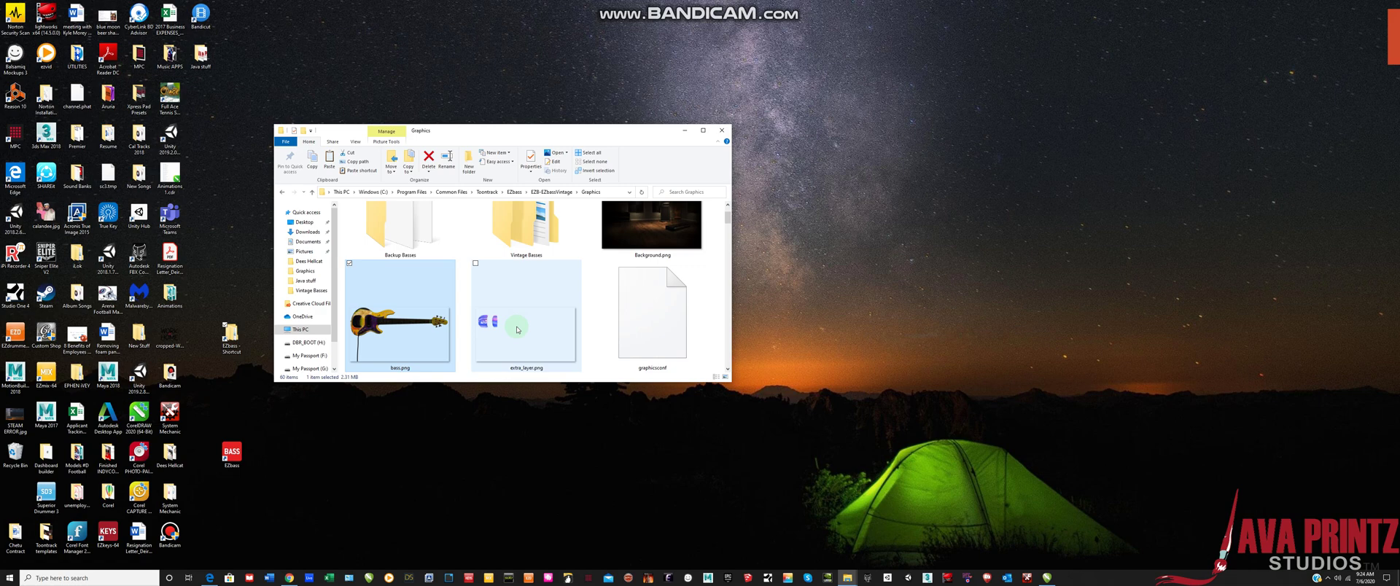
# - Copy Blueextra_layer.png from Vintage Basses > Extra Layer
pyautogui.doubleClick(522, 237)
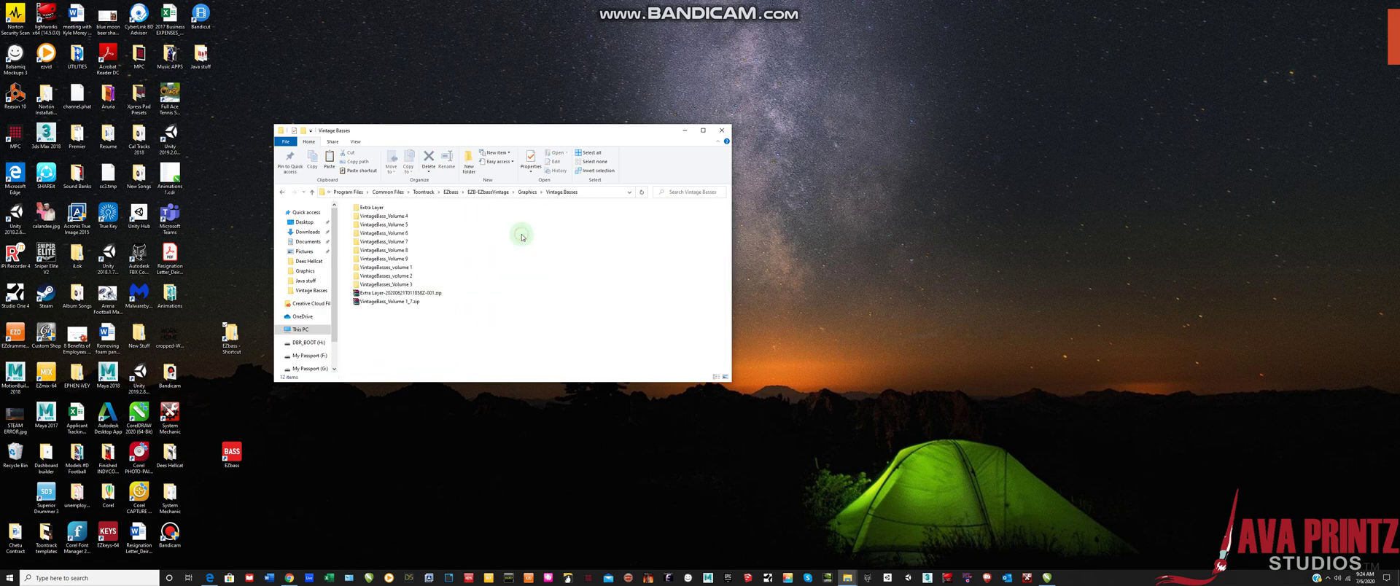
pyautogui.doubleClick(372, 208)
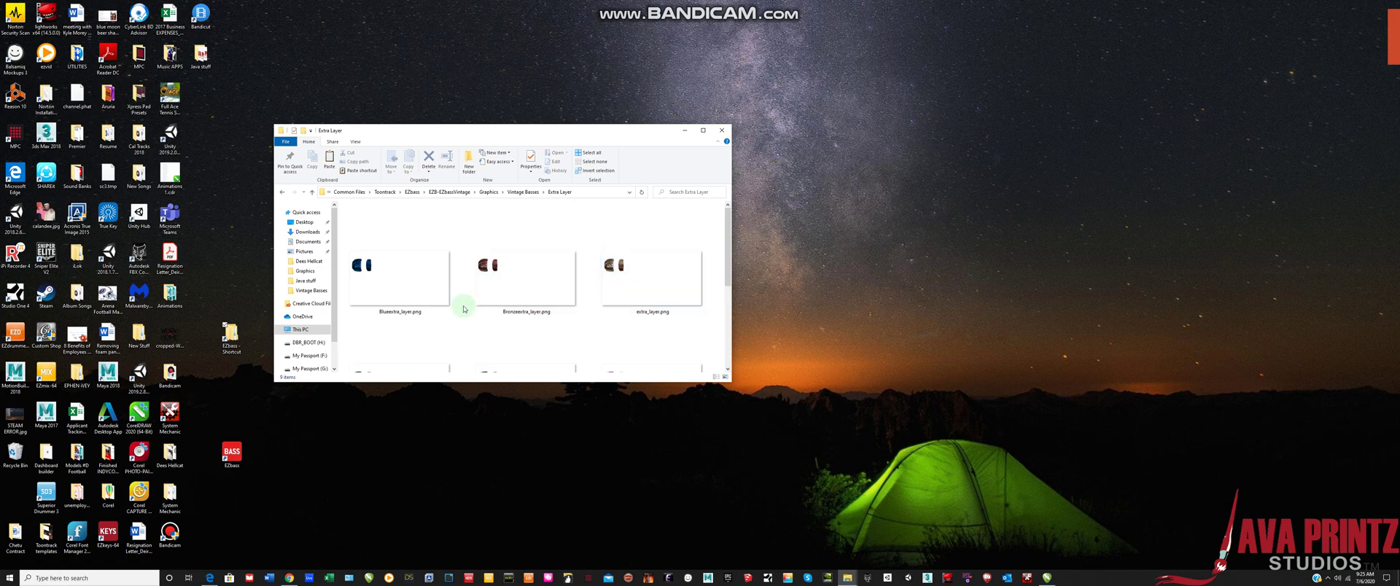
pyautogui.click(403, 291)
pyautogui.rightClick(404, 292)
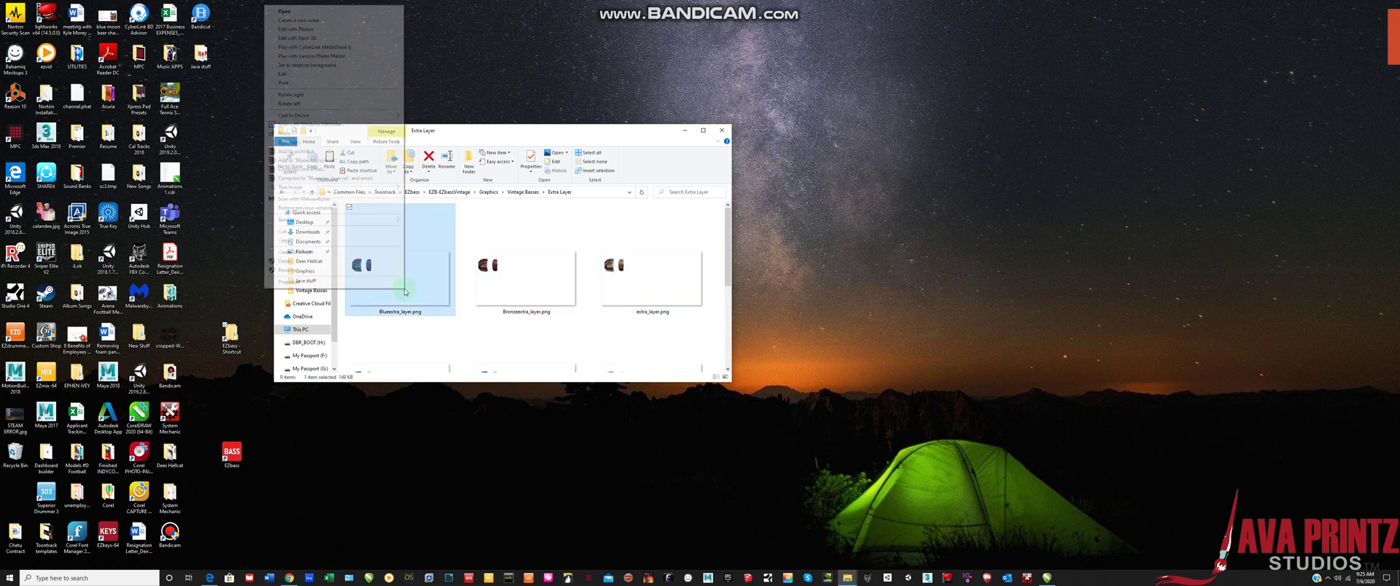
pyautogui.click(328, 239)
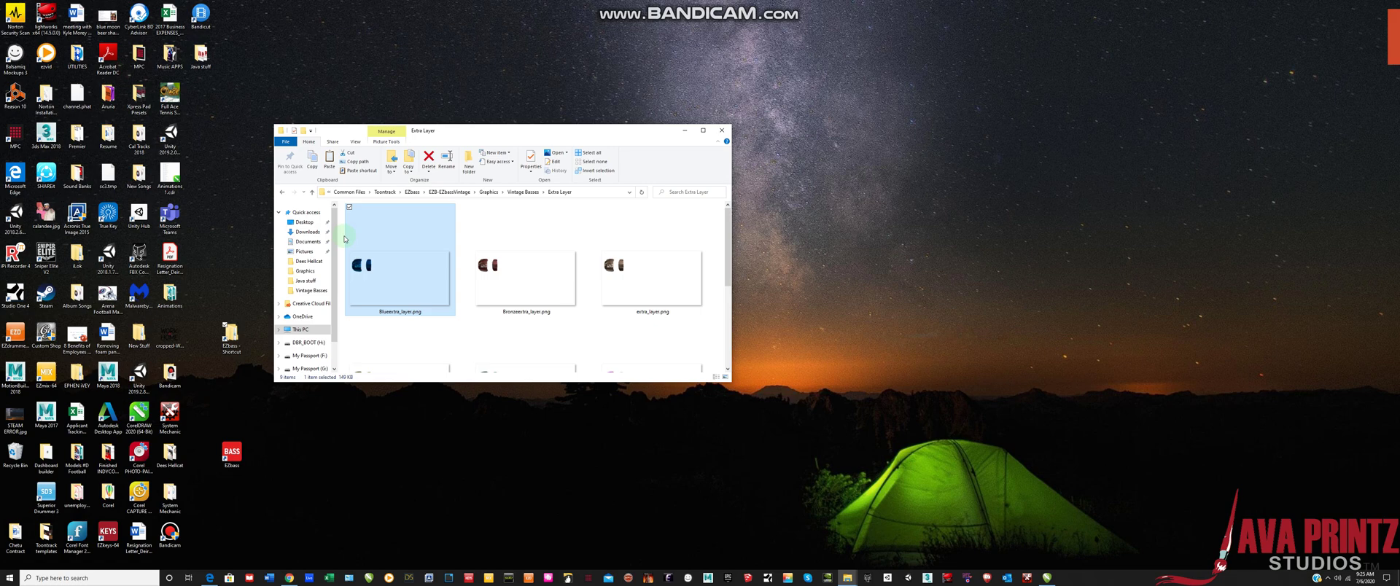
# - In Vintage Graphics, delete the old extra_layer.png and paste Blueextra_layer.png, granting permission
pyautogui.click(489, 191)
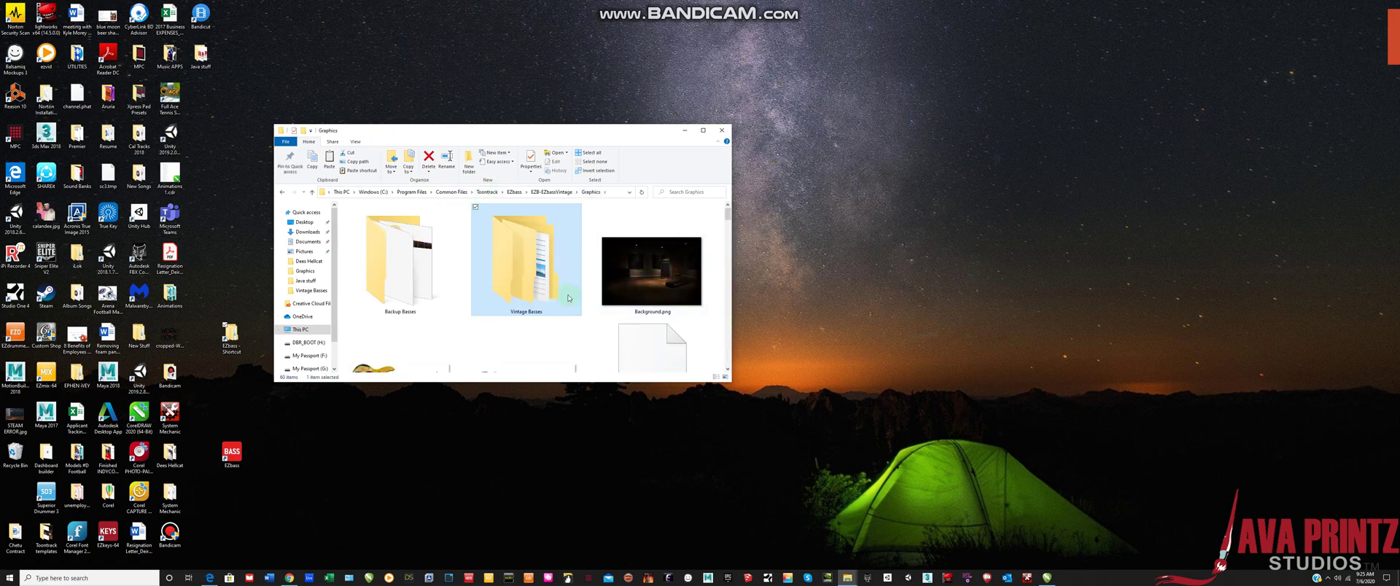
pyautogui.scroll(-1, 568, 297)
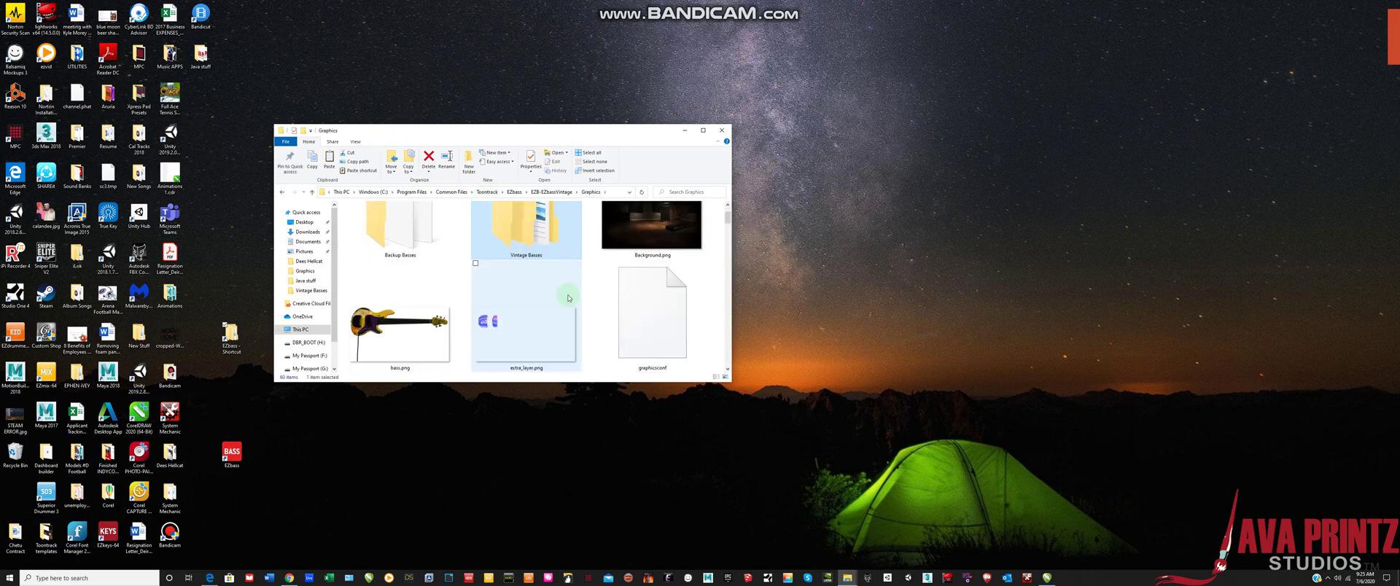
pyautogui.click(512, 340)
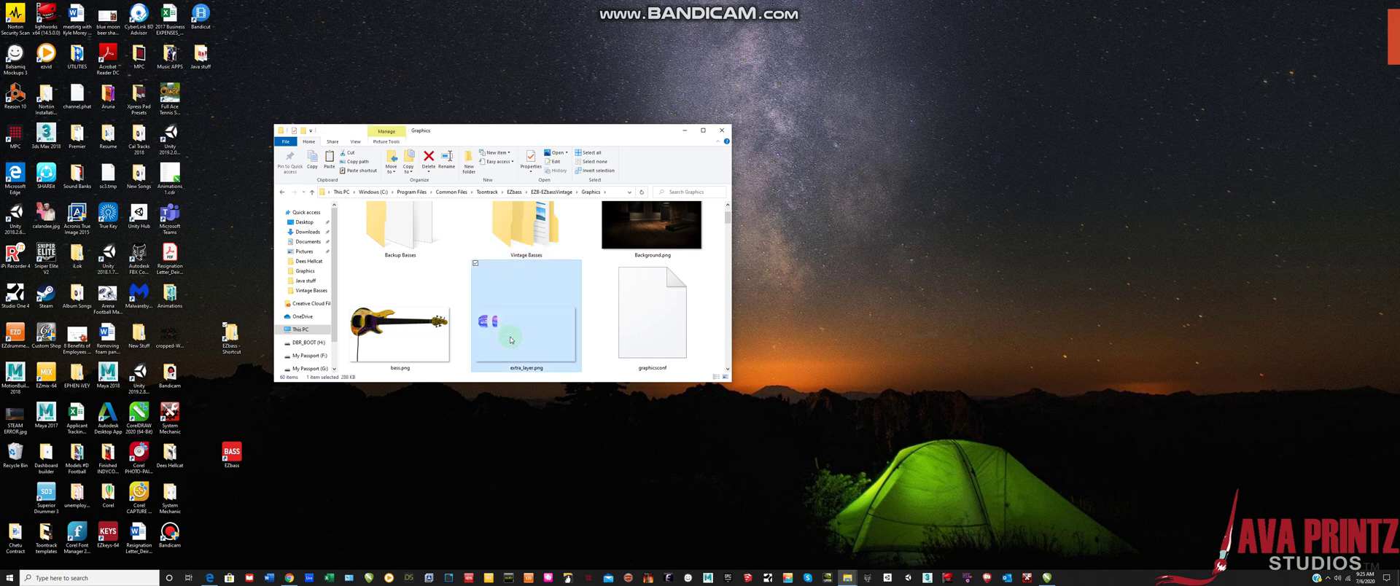
pyautogui.press('Delete')
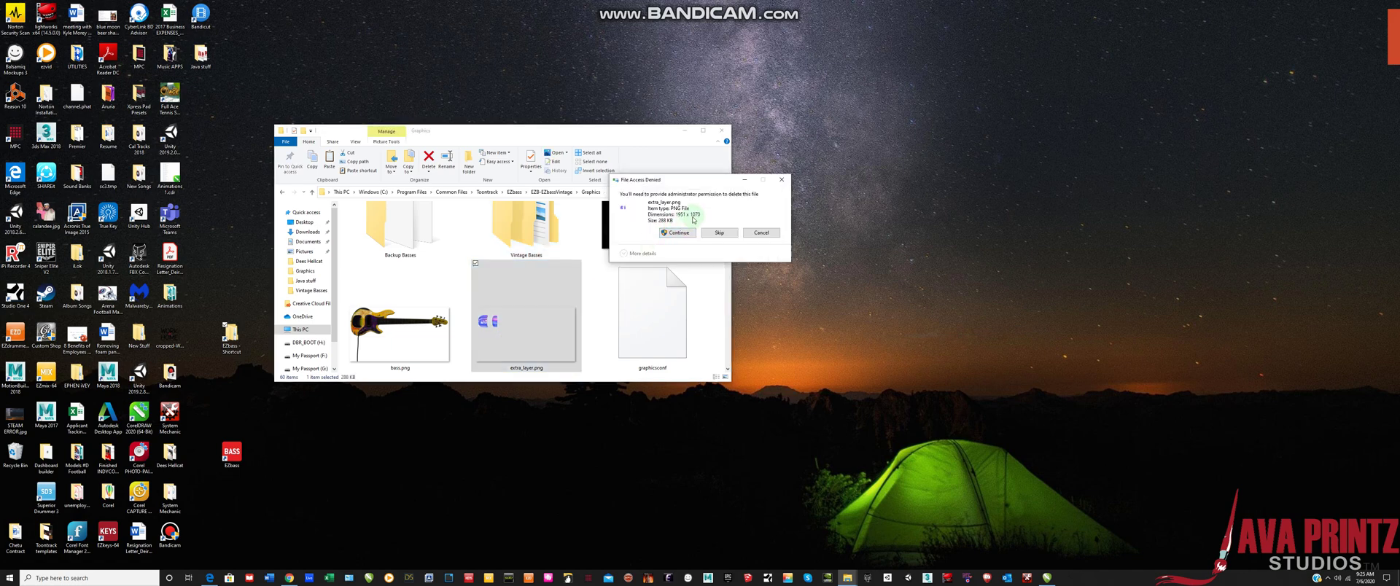
pyautogui.click(683, 233)
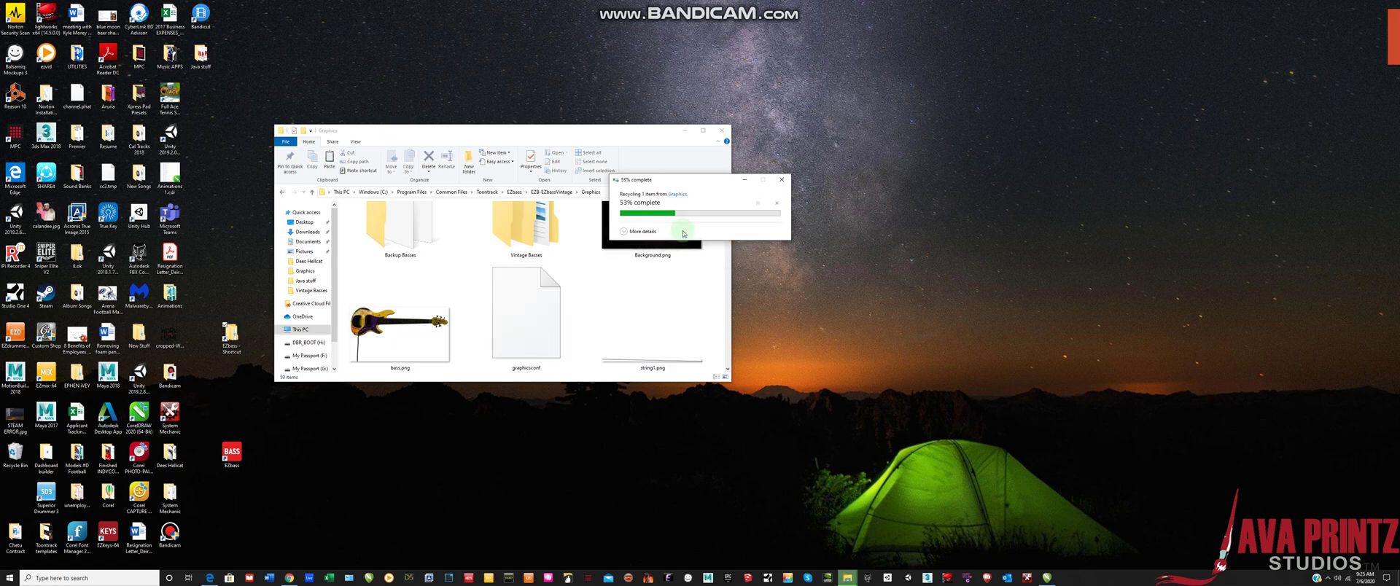
pyautogui.rightClick(466, 317)
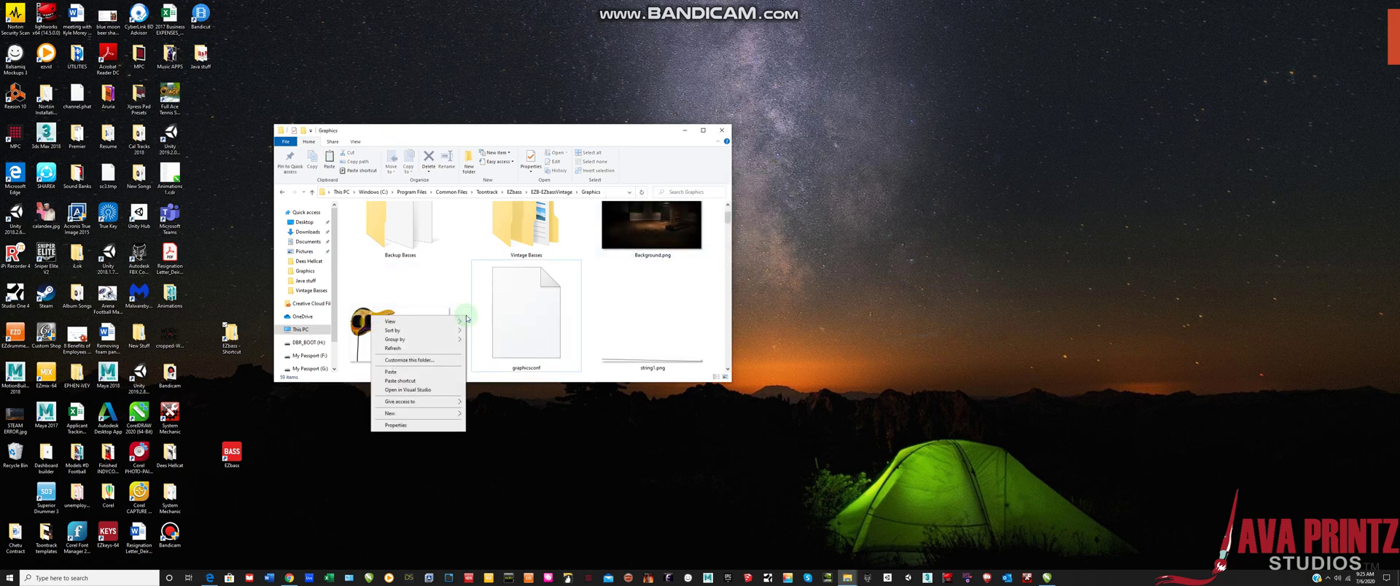
pyautogui.click(422, 372)
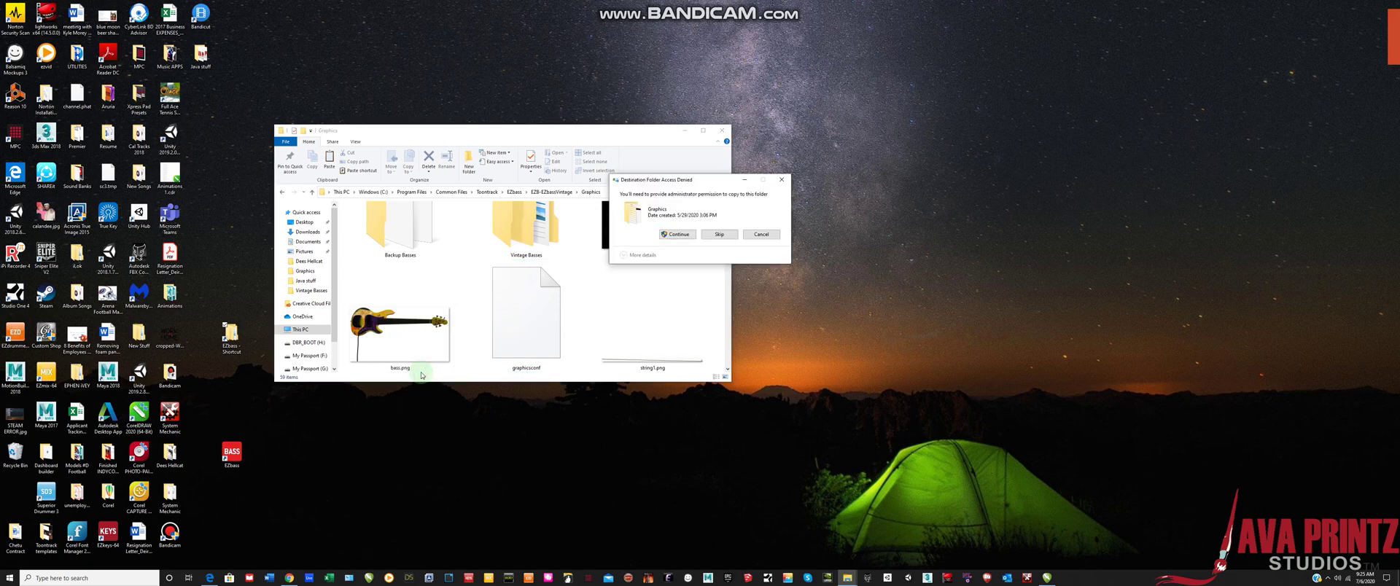
pyautogui.click(680, 235)
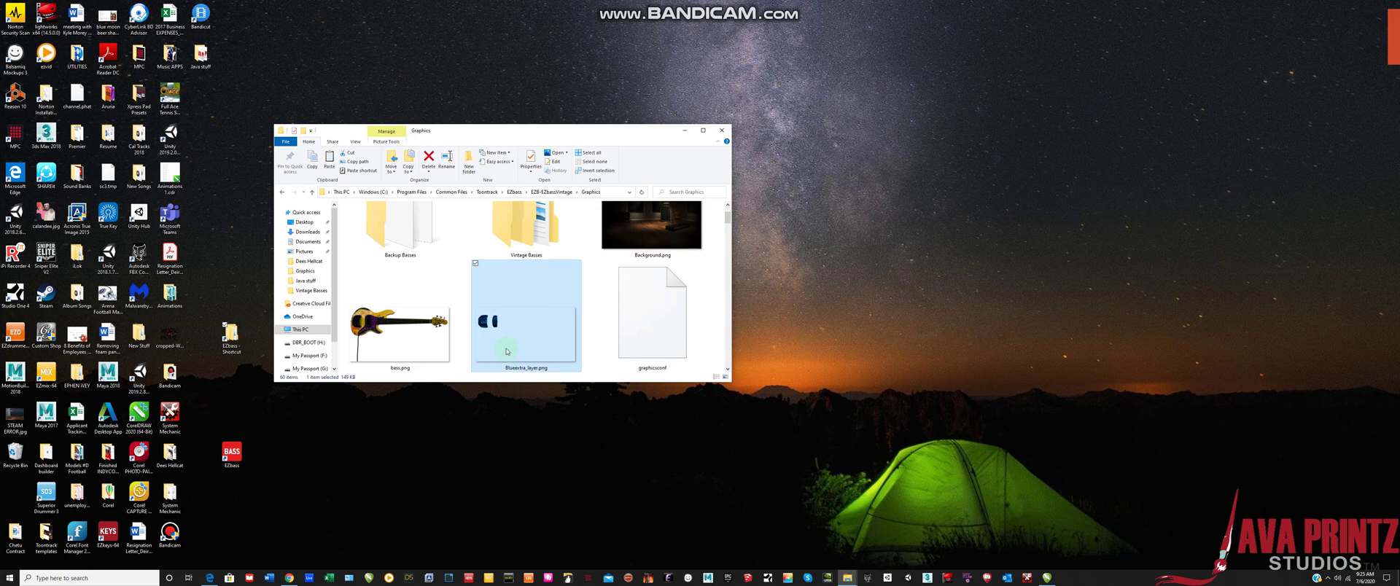
# - Rename Blueextra_layer.png to extra_layer.png
pyautogui.rightClick(504, 348)
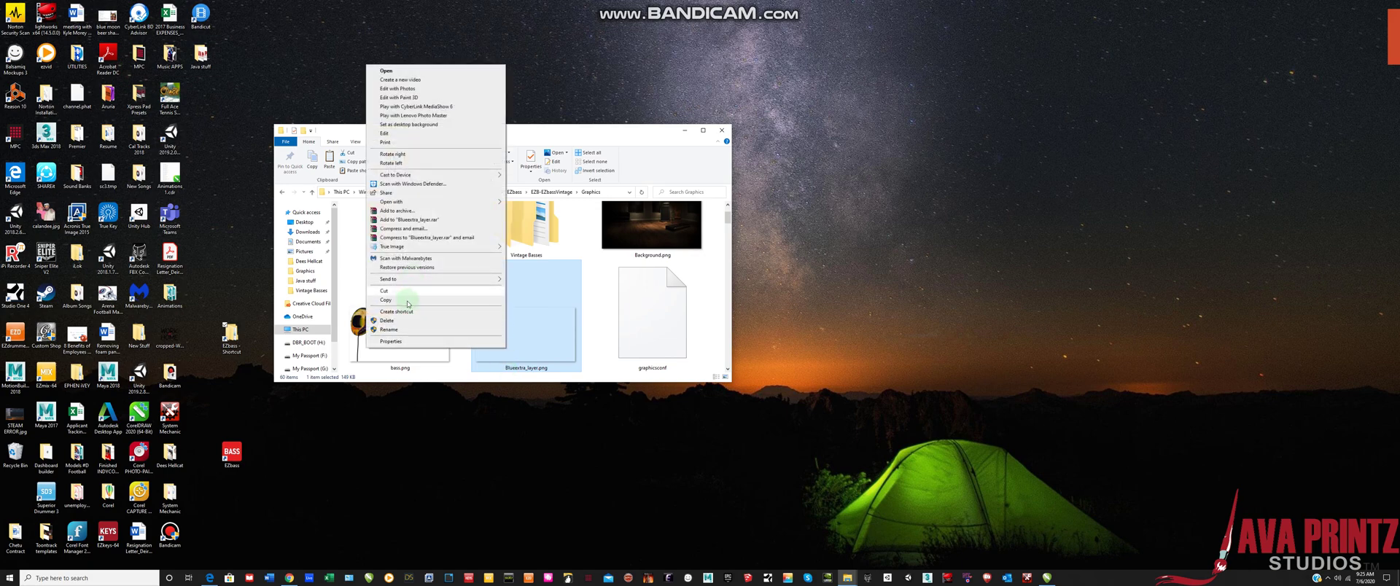
pyautogui.click(406, 330)
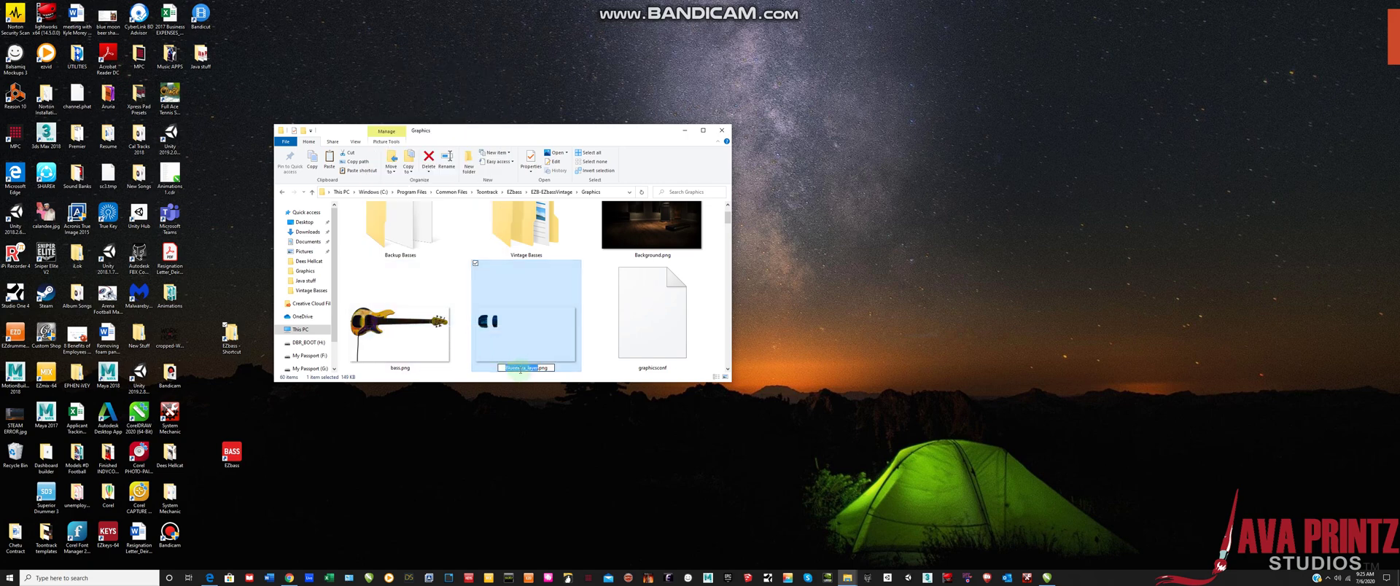
pyautogui.click(505, 368)
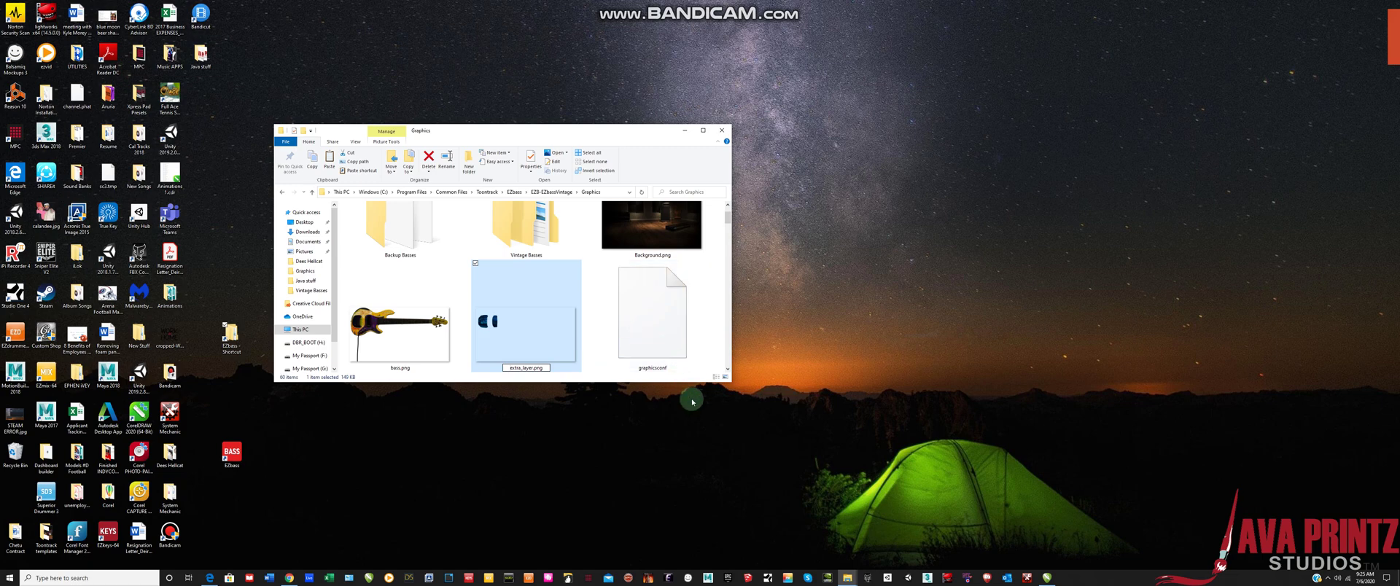
pyautogui.click(714, 329)
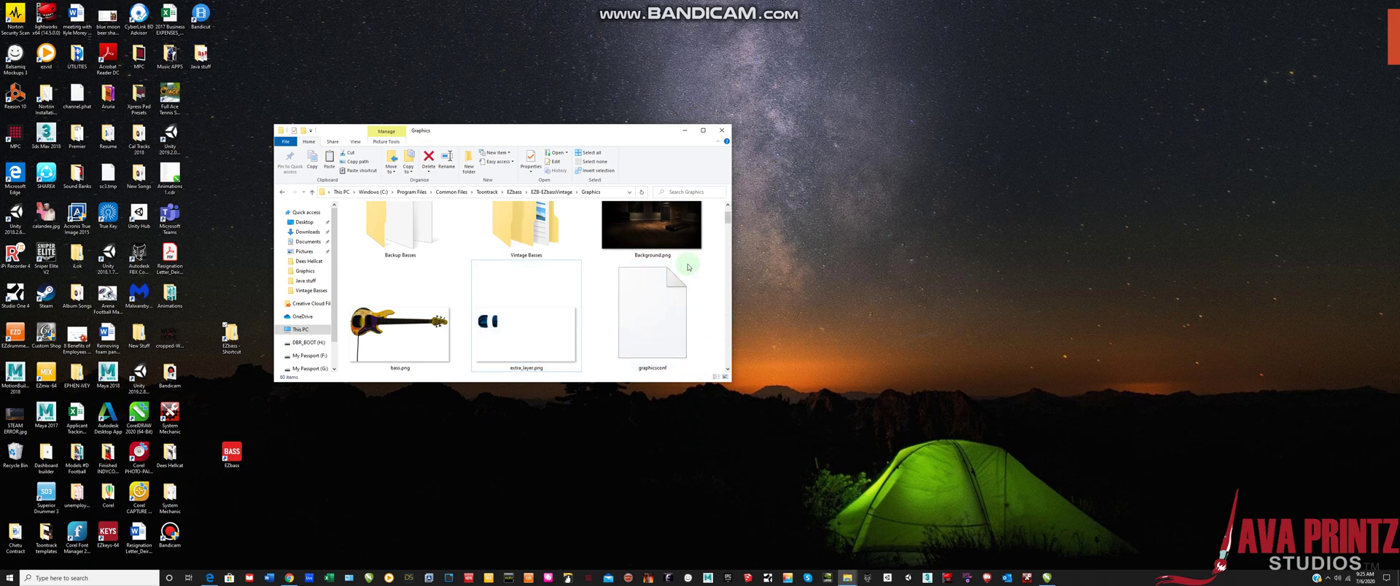
# - Minimise Explorer and launch EZbass from its desktop shortcut to see the purple skull Modern bass
pyautogui.click(687, 131)
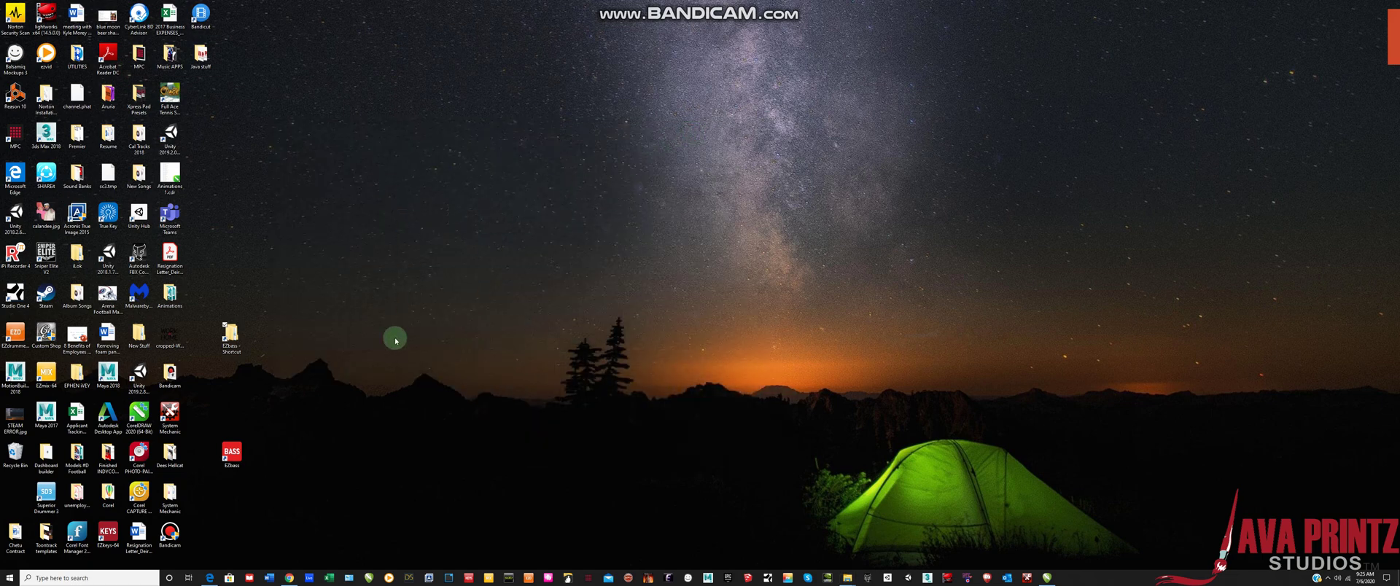
pyautogui.click(230, 452)
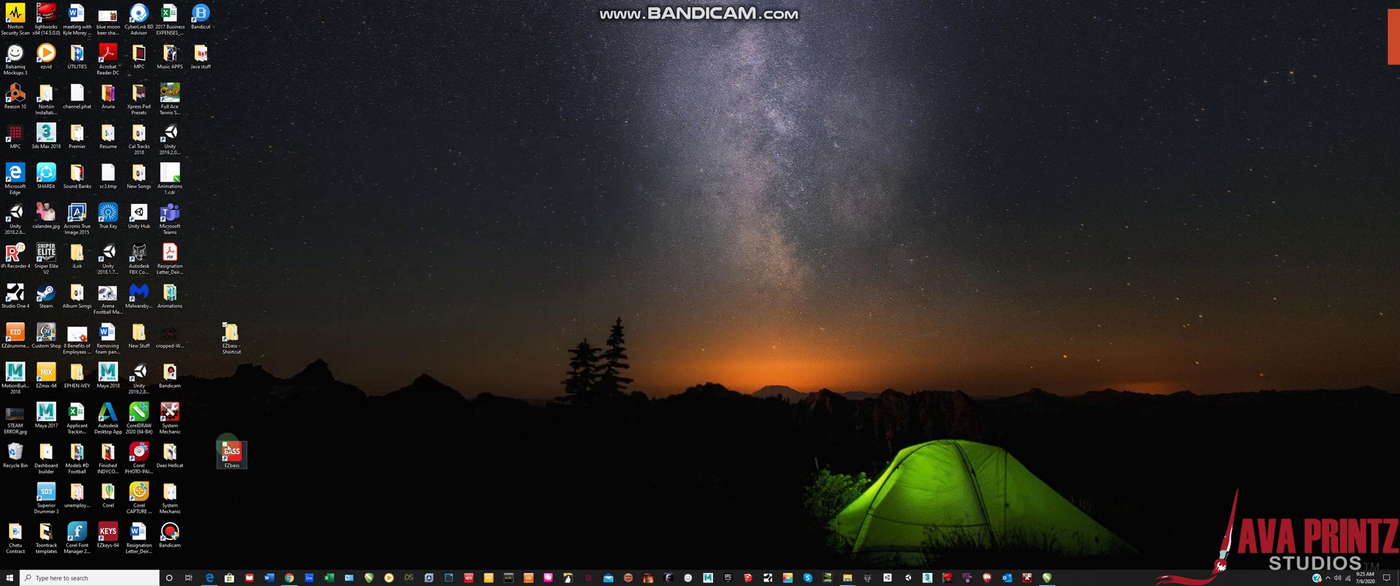
pyautogui.doubleClick(232, 453)
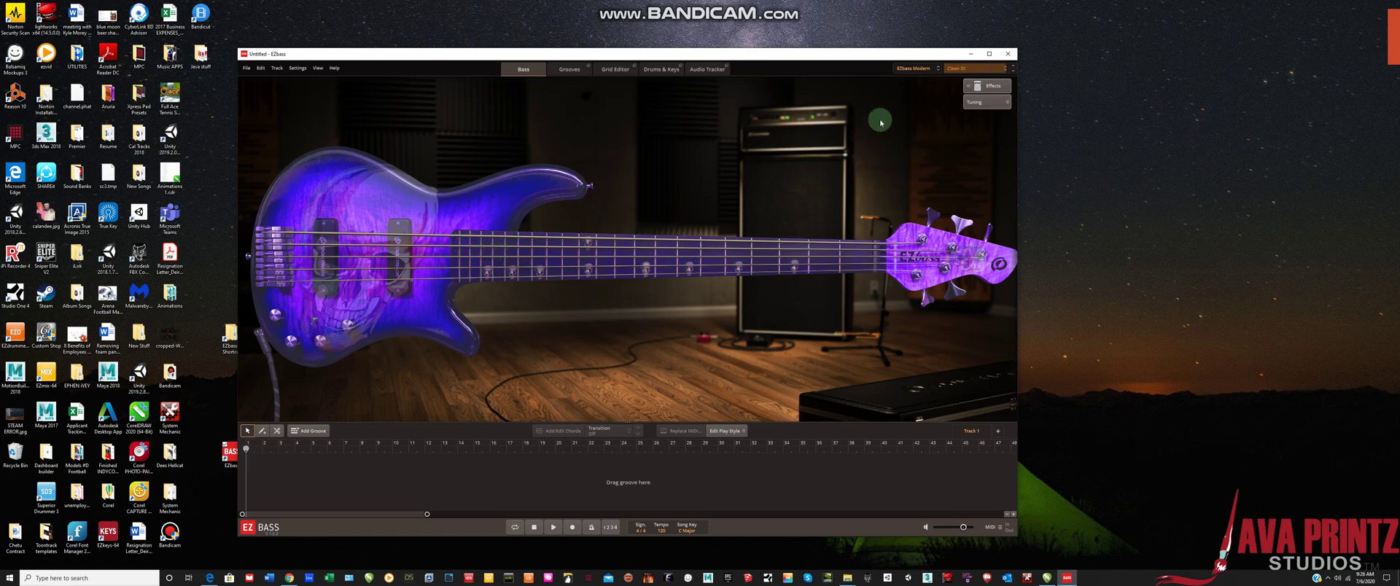
# - Switch the library to EZbass Vintage and pluck its top B string
pyautogui.click(925, 69)
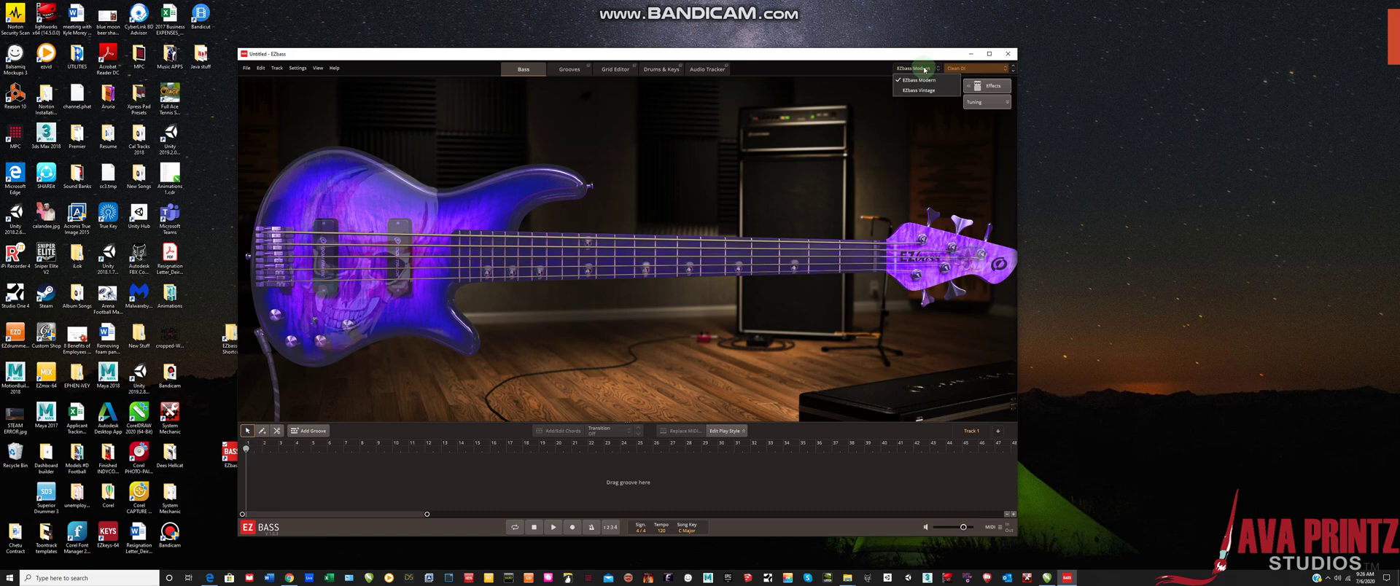
pyautogui.click(909, 91)
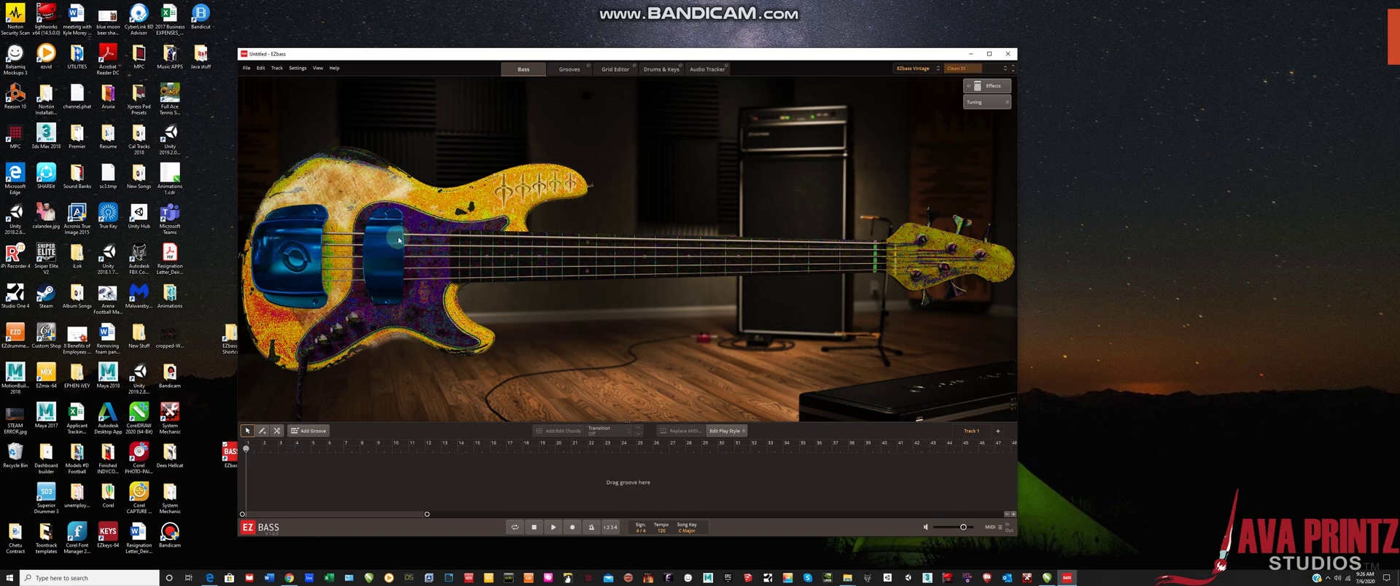
pyautogui.click(412, 235)
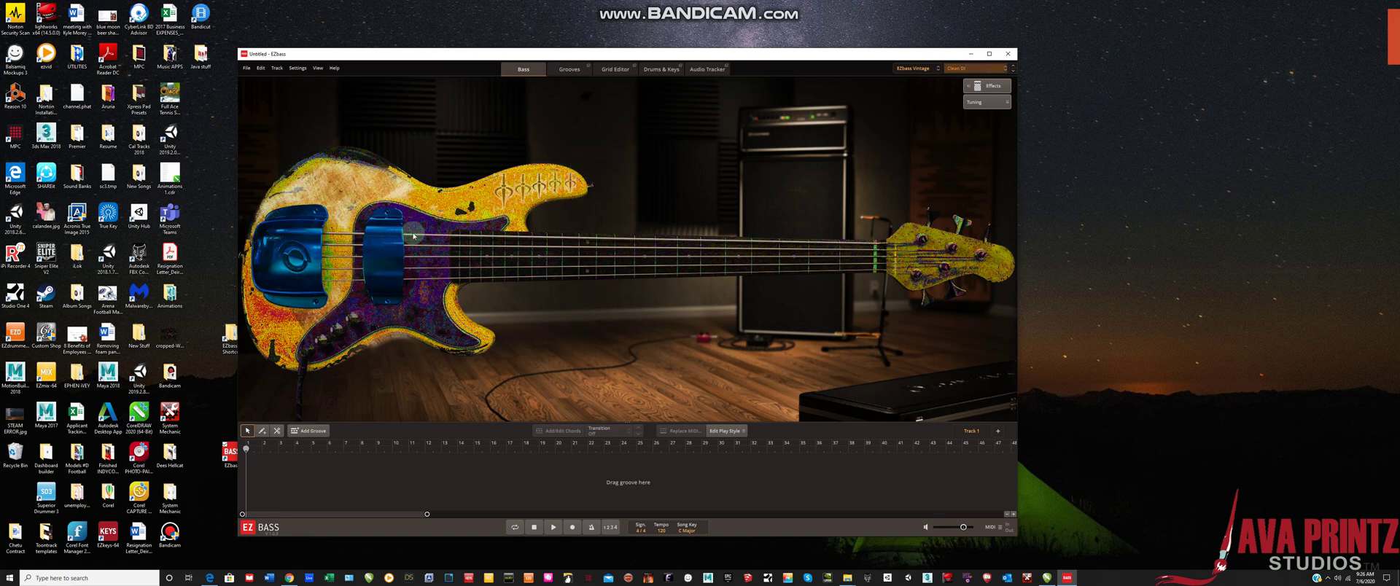
pyautogui.click(413, 235)
# - Play the Vintage bass's lower strings in turn, then the top string again
pyautogui.click(413, 235)
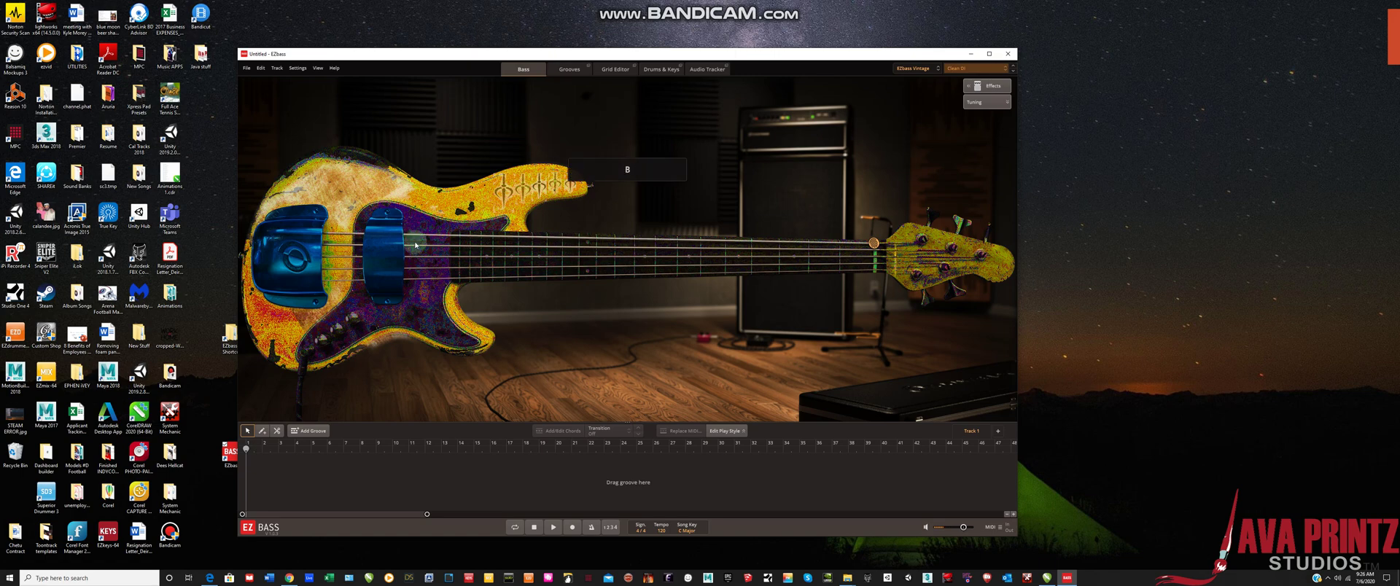
pyautogui.click(420, 255)
pyautogui.click(422, 262)
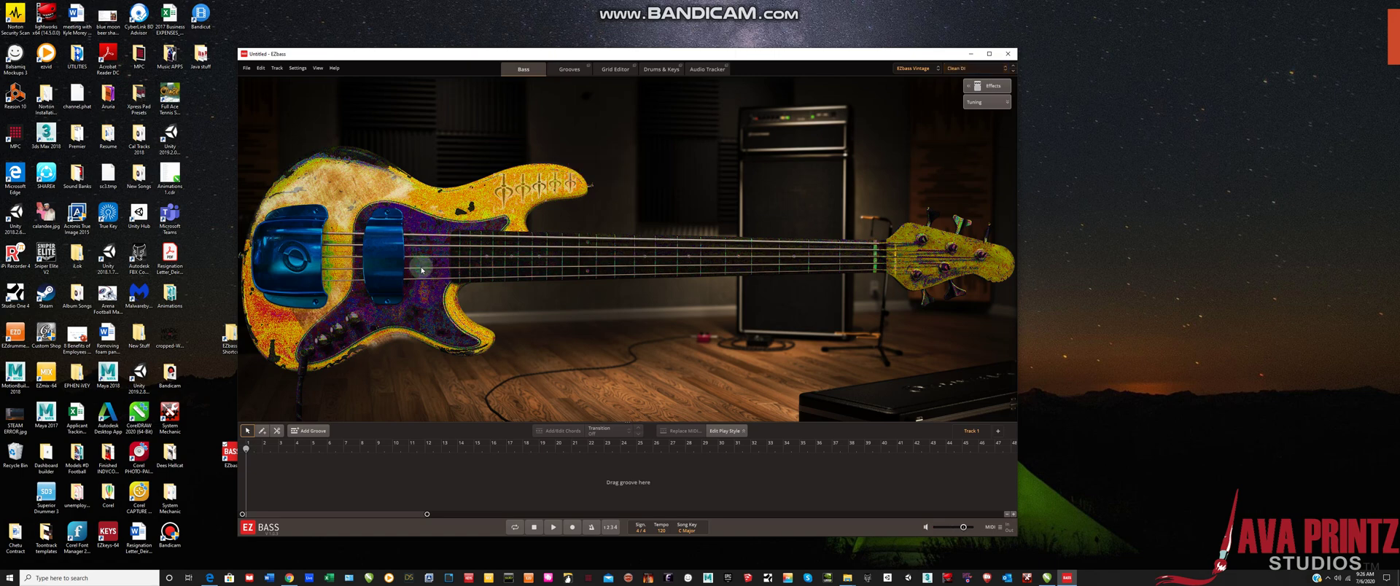
pyautogui.click(422, 266)
pyautogui.click(423, 276)
pyautogui.click(423, 283)
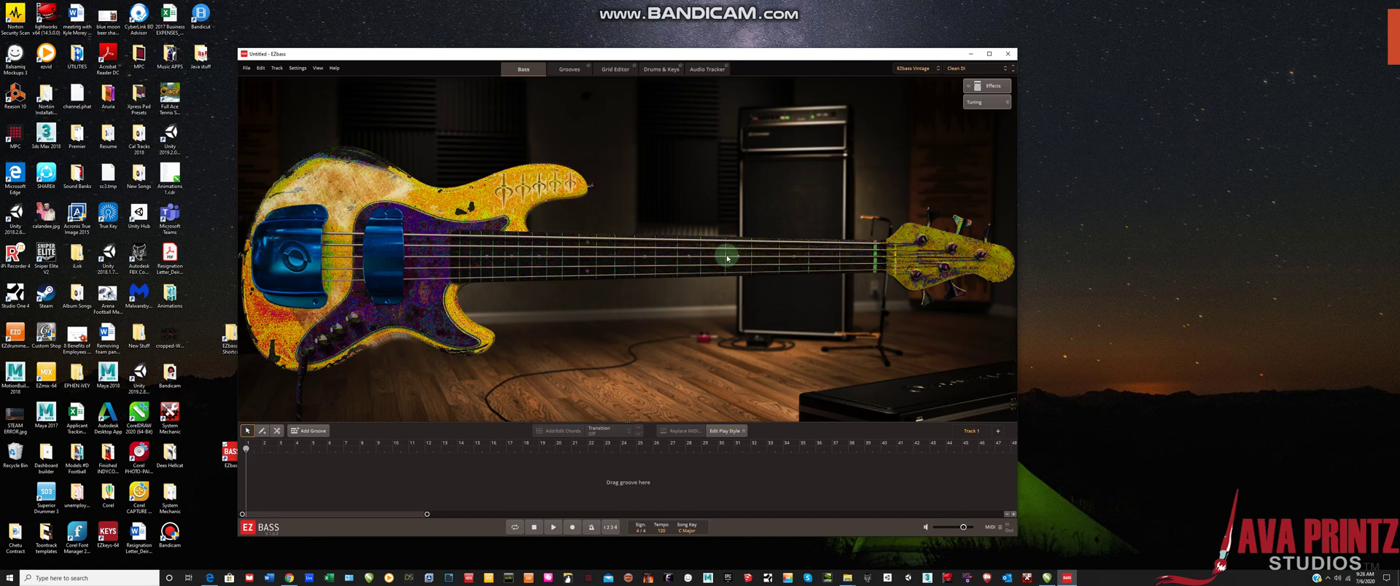
pyautogui.click(587, 239)
pyautogui.click(425, 235)
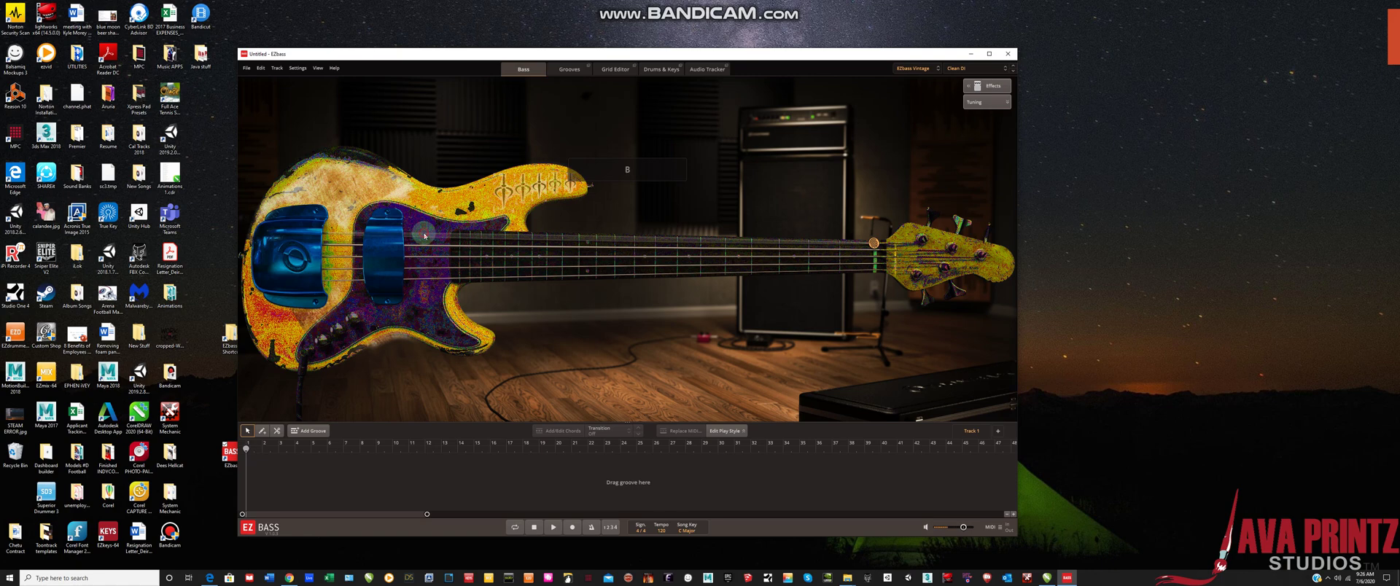
# - Load EZbass Modern and test its open E and B strings
pyautogui.click(907, 69)
pyautogui.click(900, 86)
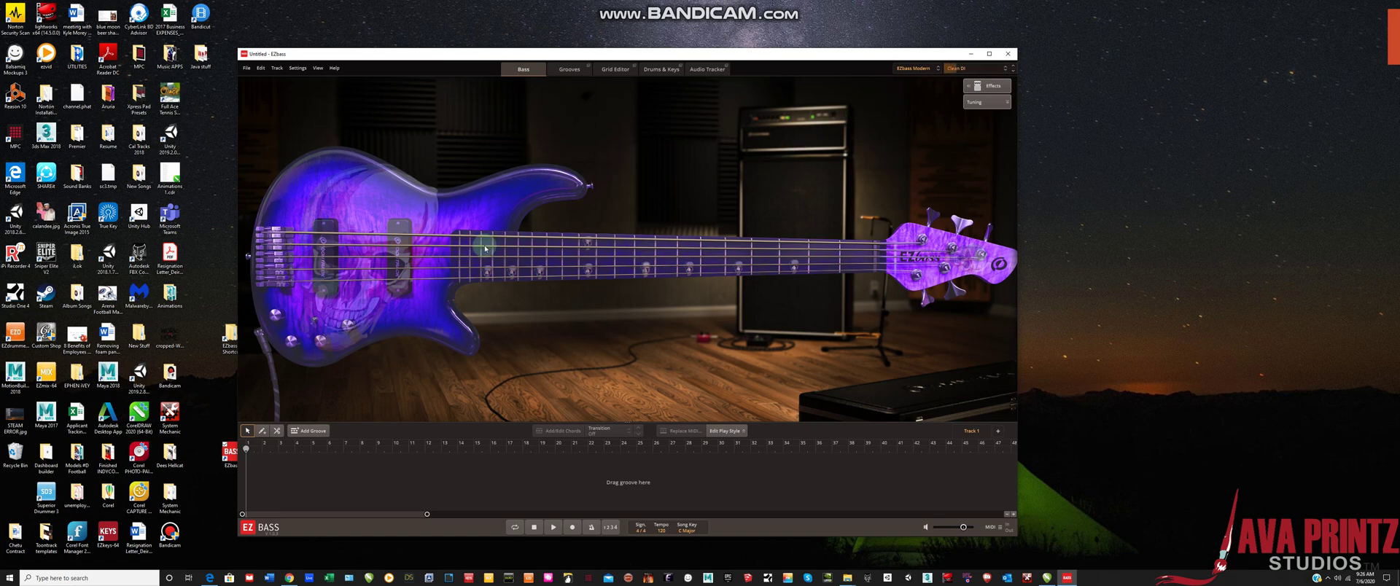
pyautogui.click(454, 239)
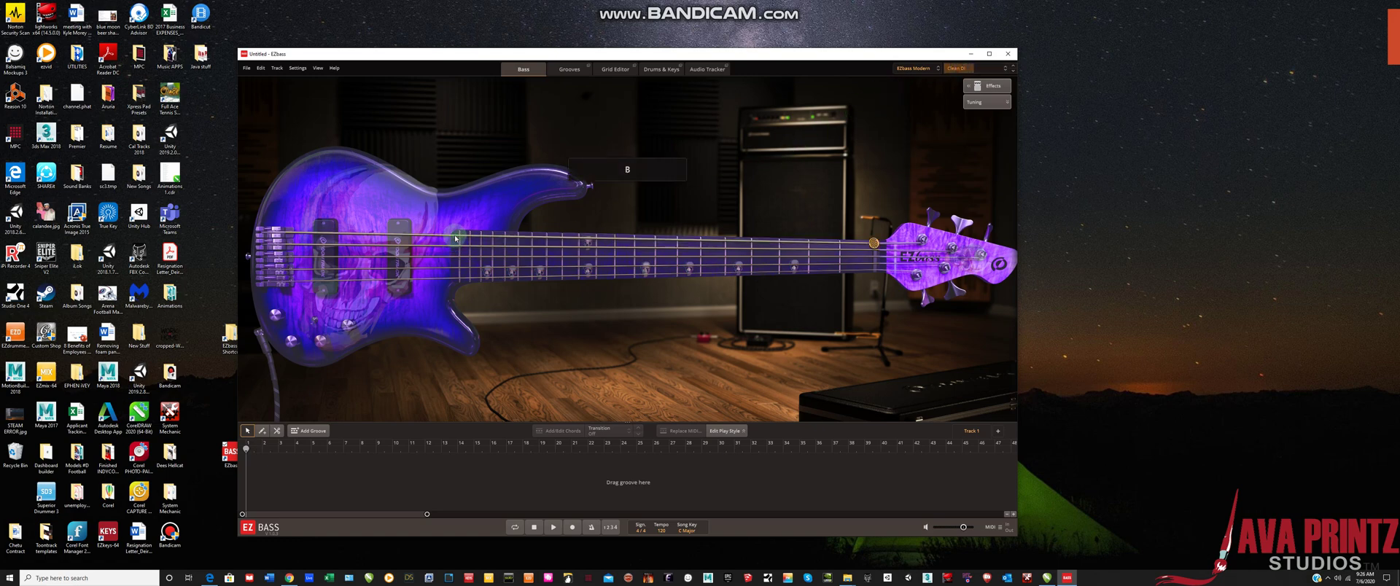
pyautogui.click(315, 245)
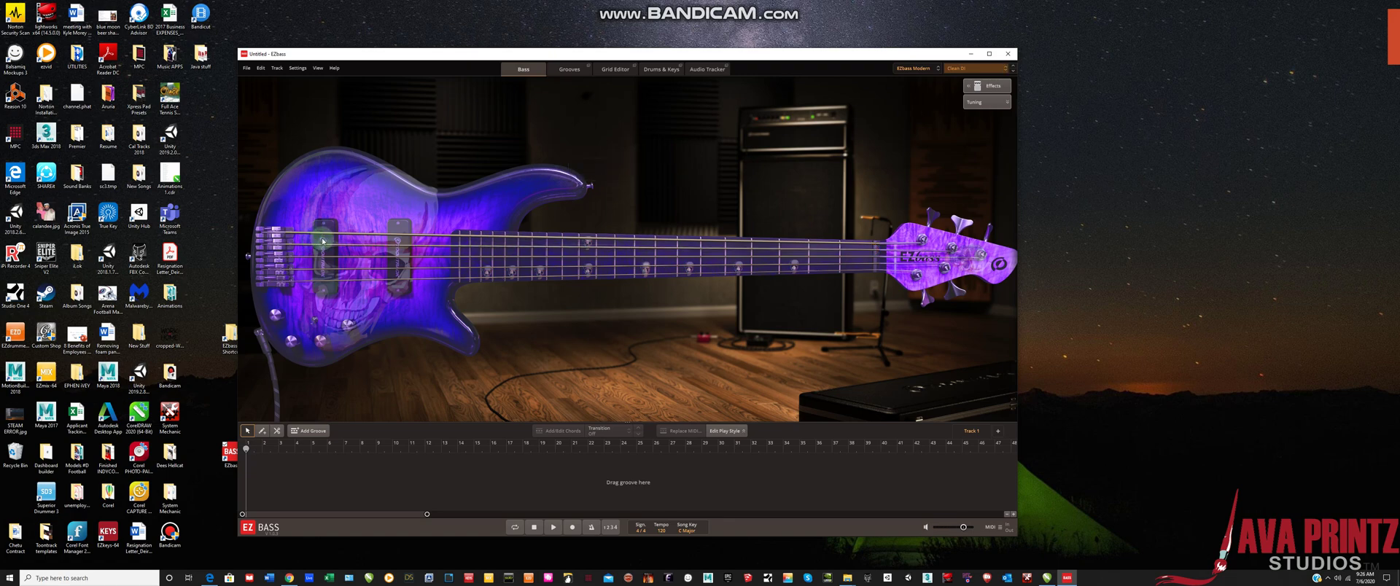
pyautogui.click(324, 235)
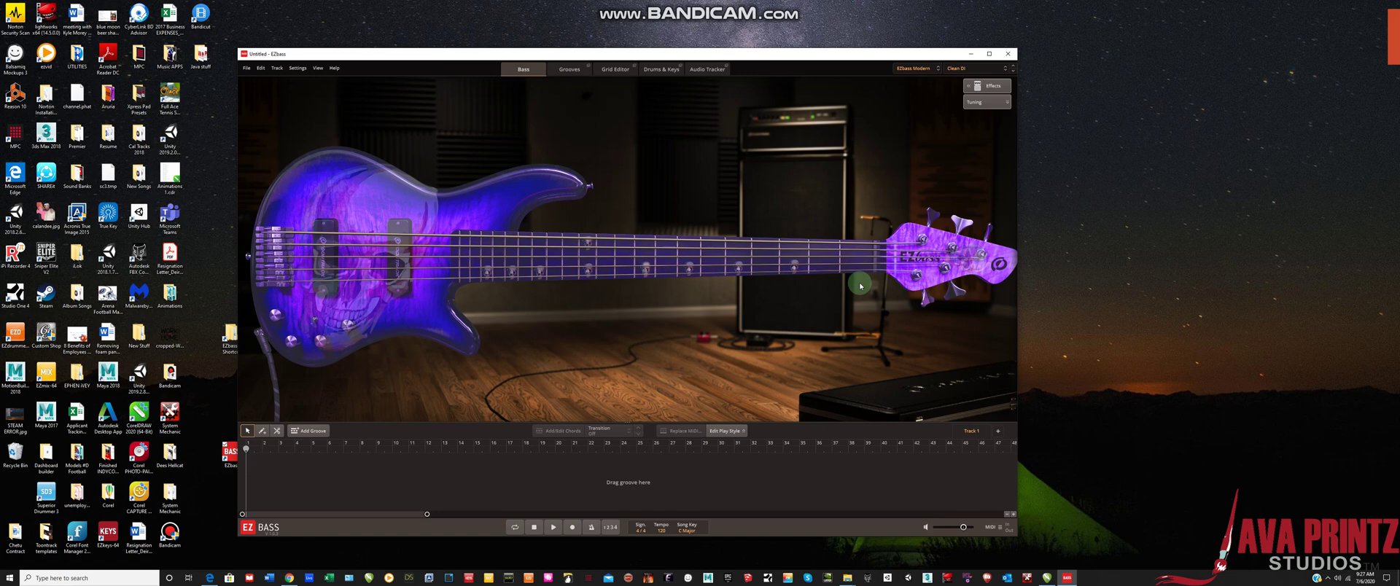
# - Apply the Funky Octave preset and play the B and low E strings
pyautogui.click(958, 69)
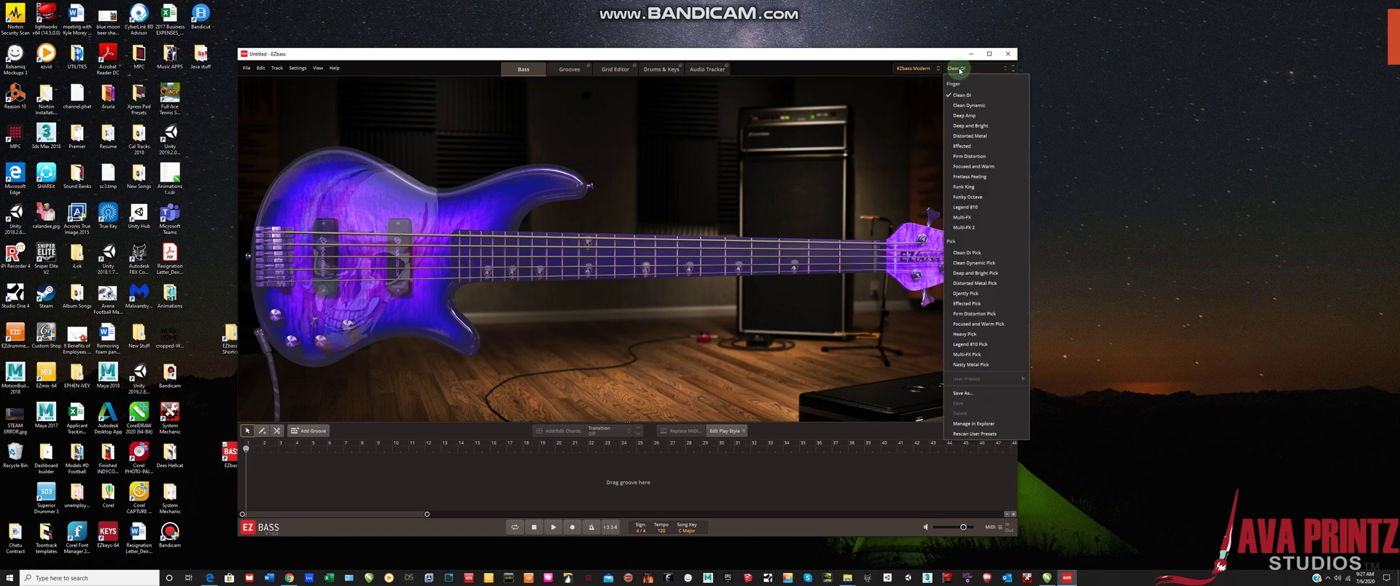
pyautogui.click(958, 197)
pyautogui.click(330, 235)
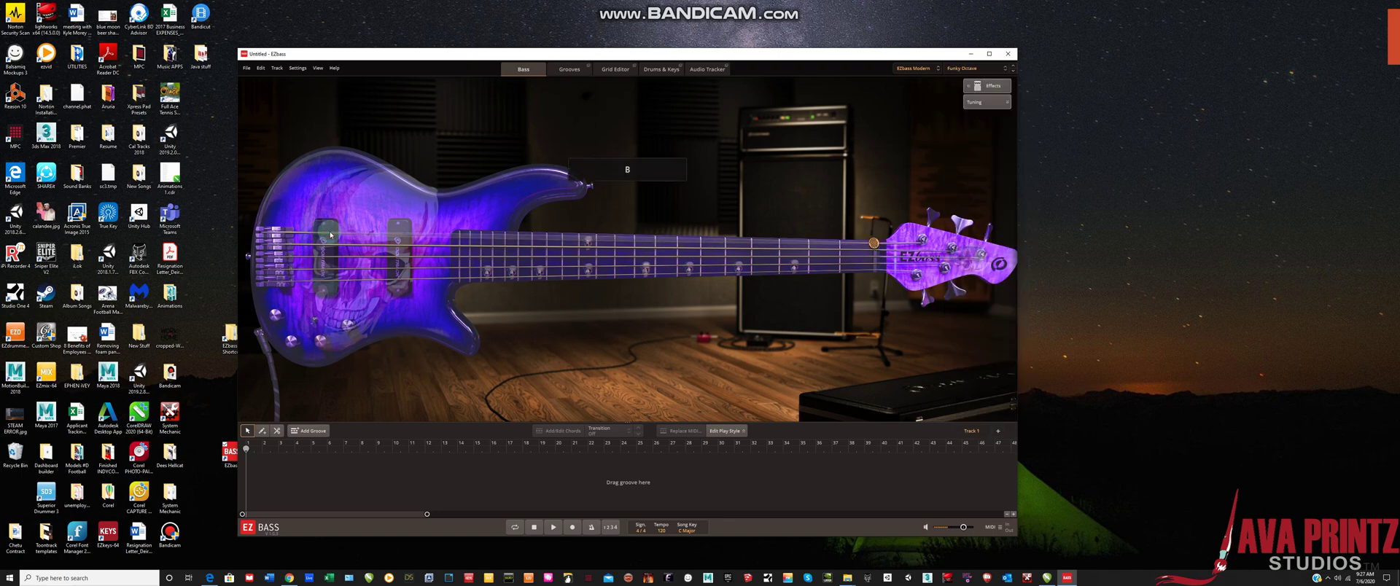
pyautogui.click(325, 247)
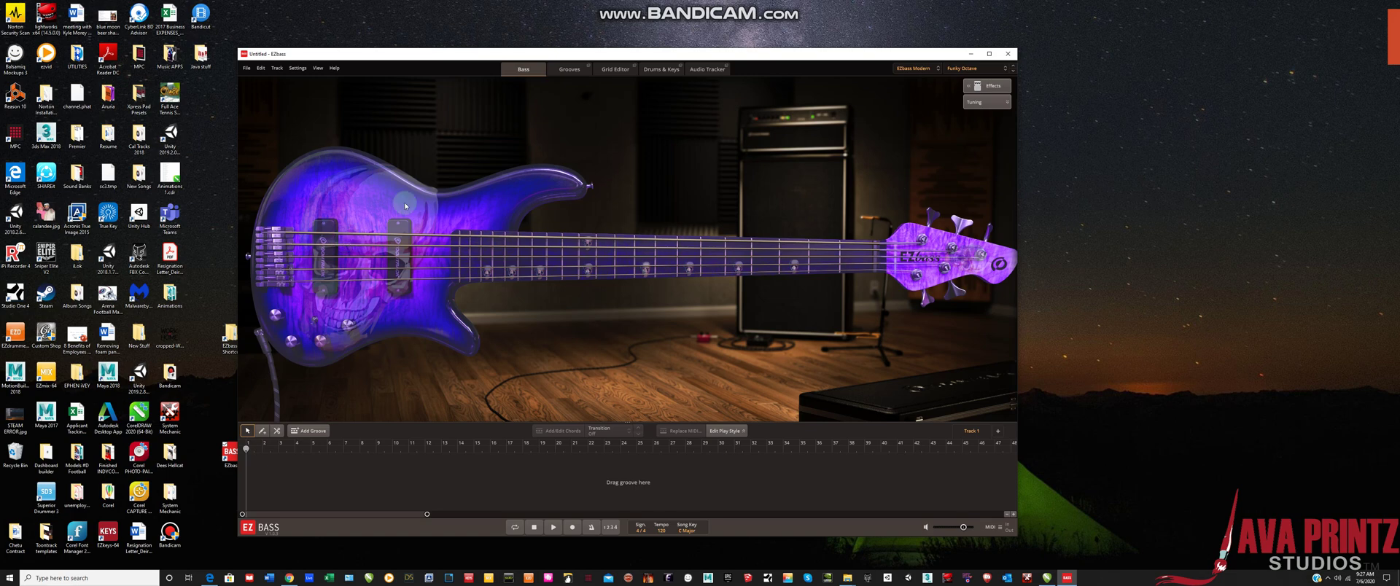
# - Select the Country groove Intro 01 in the groove browser
pyautogui.click(562, 67)
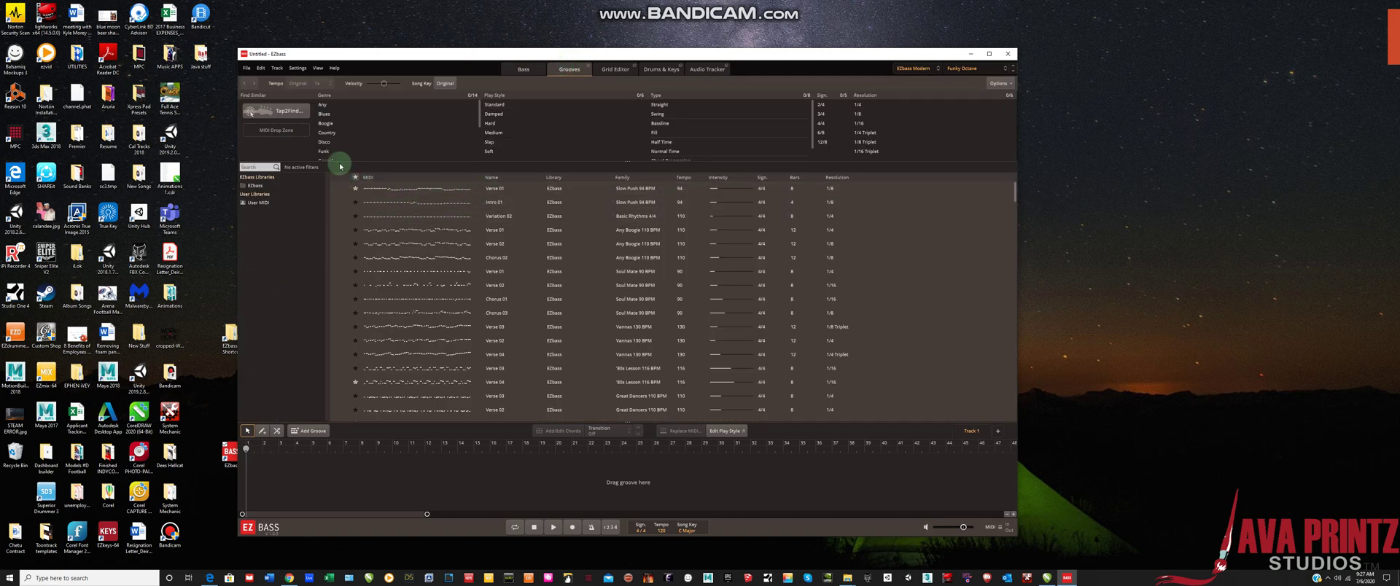
pyautogui.click(327, 133)
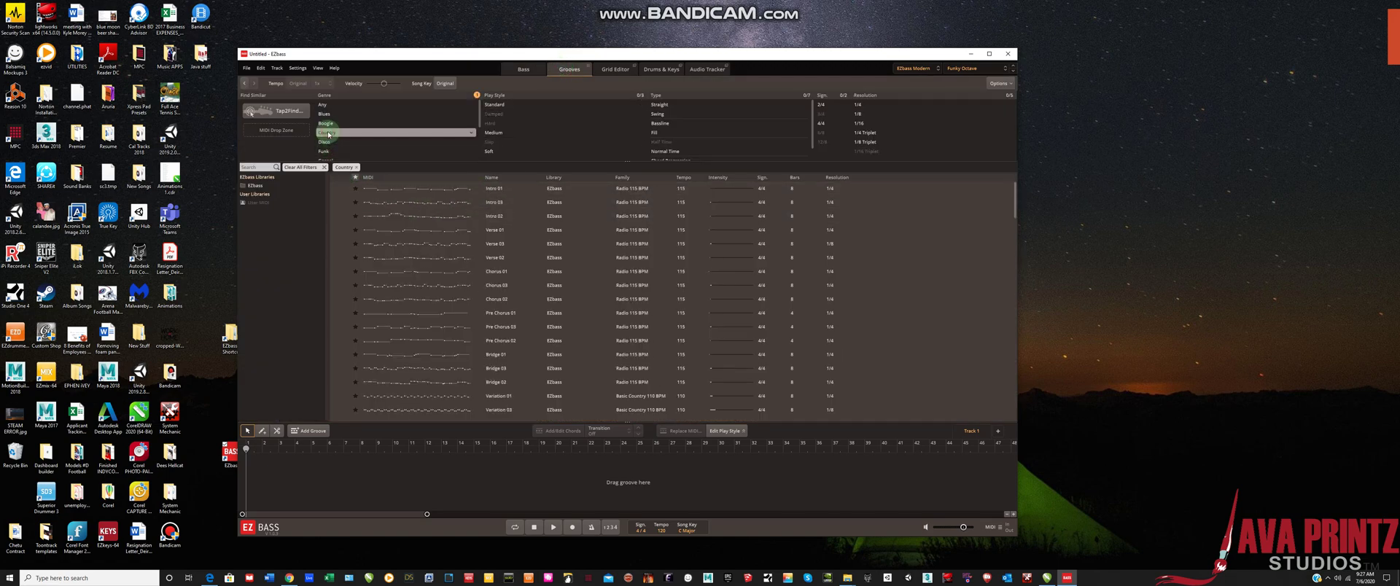
pyautogui.click(378, 189)
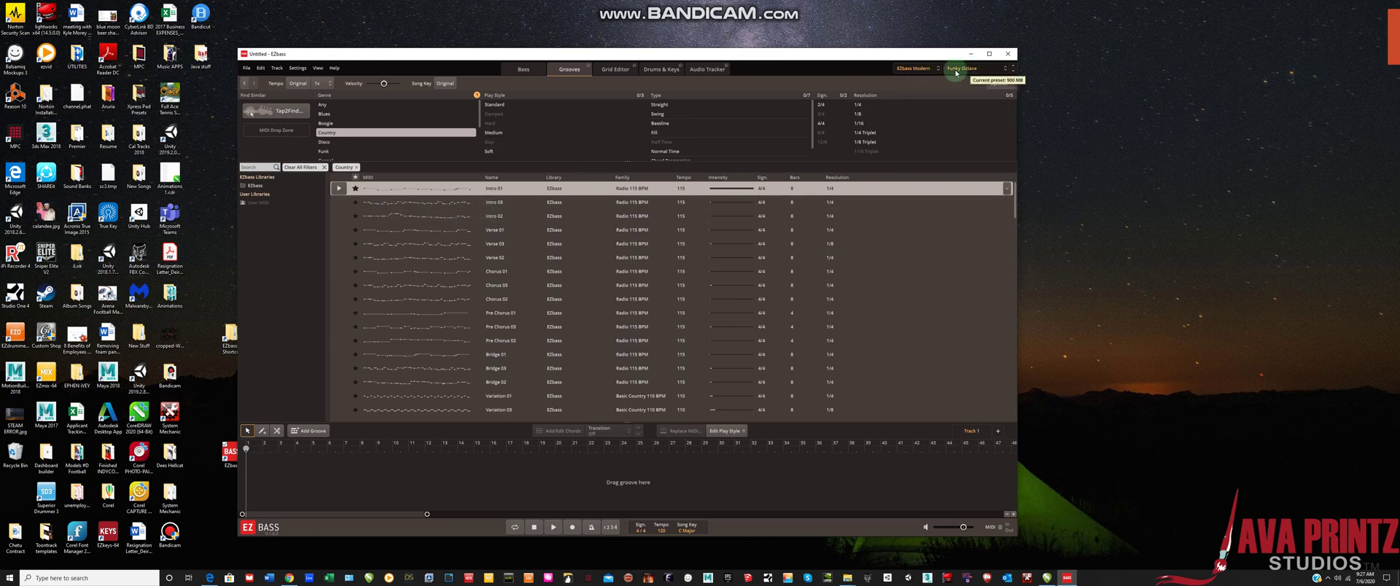
# - Load EZbass Vintage again and return to the Bass view
pyautogui.click(914, 68)
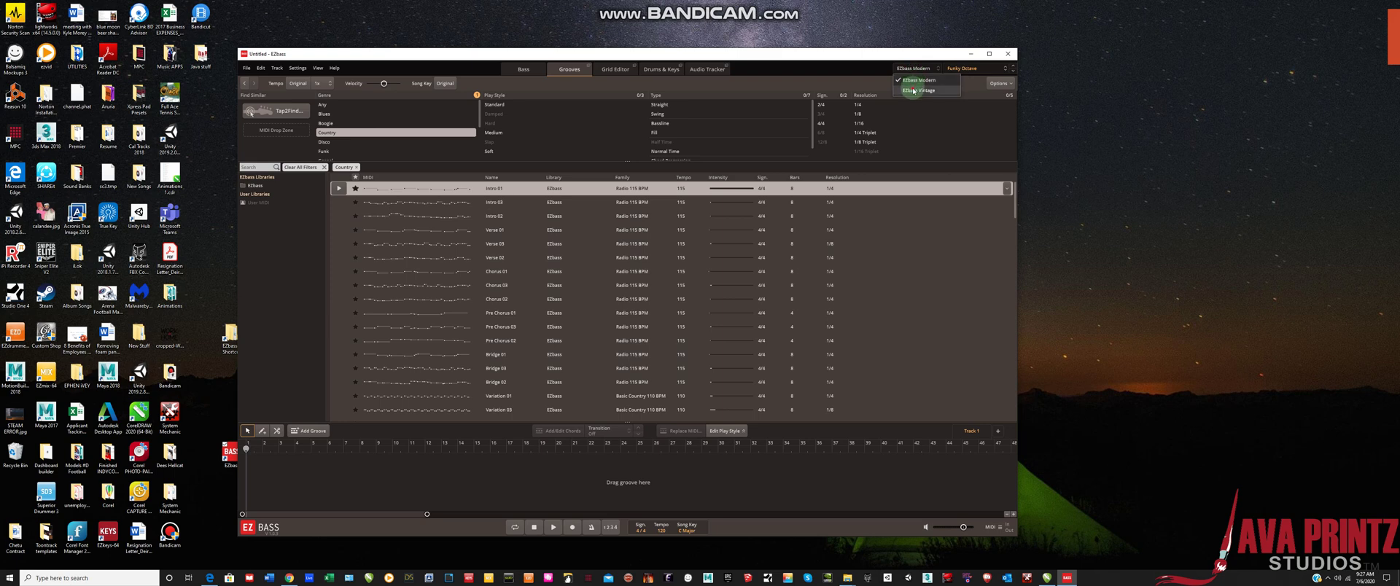
pyautogui.click(918, 90)
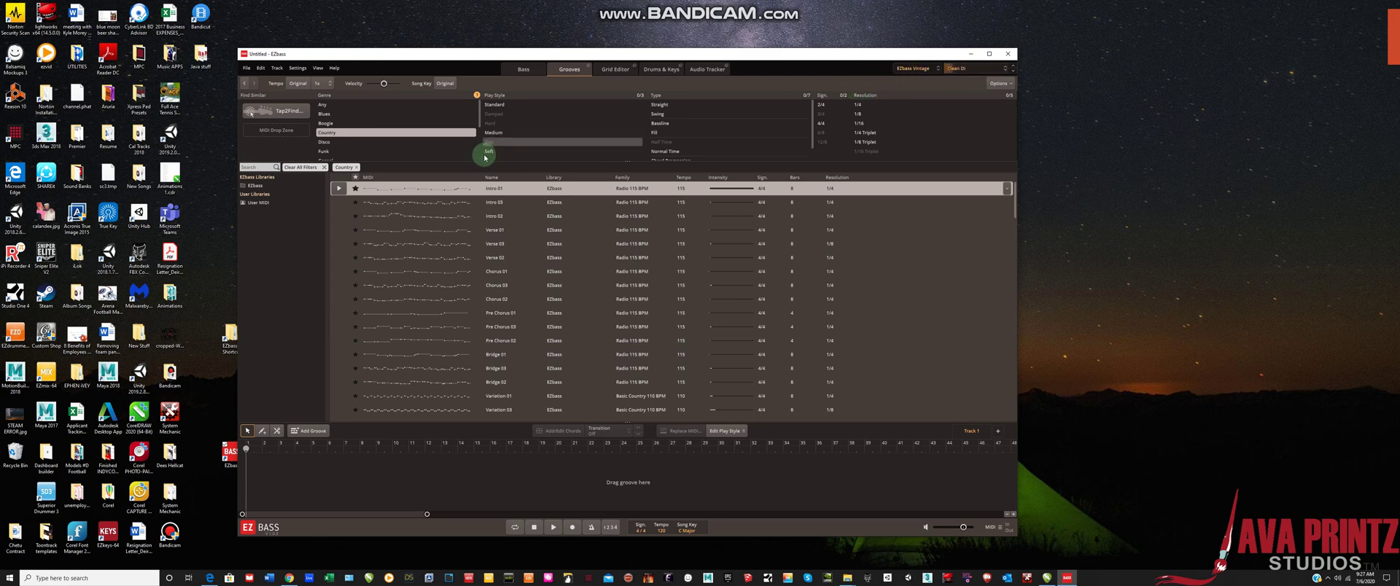
pyautogui.click(909, 68)
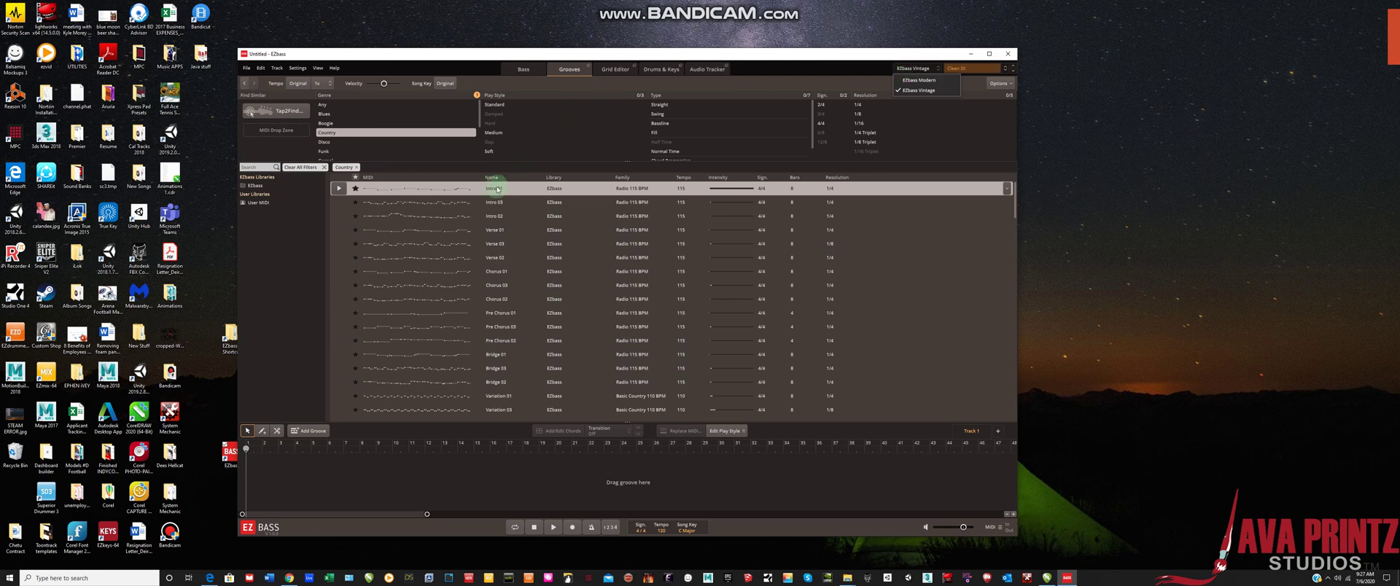
pyautogui.click(530, 68)
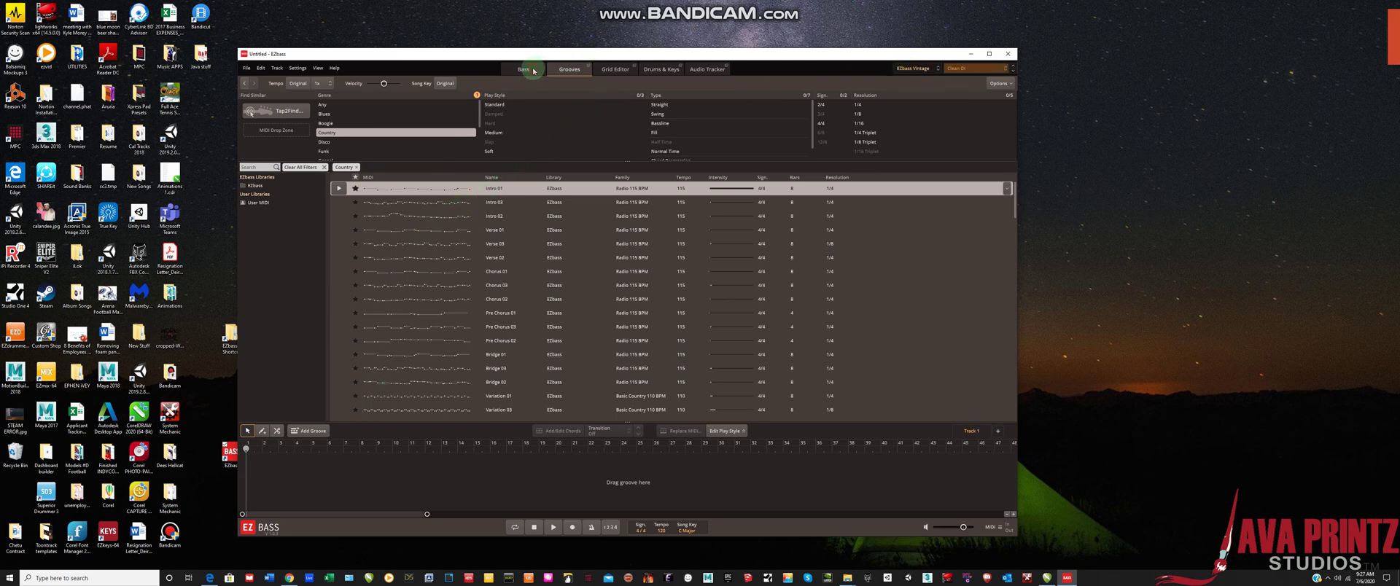